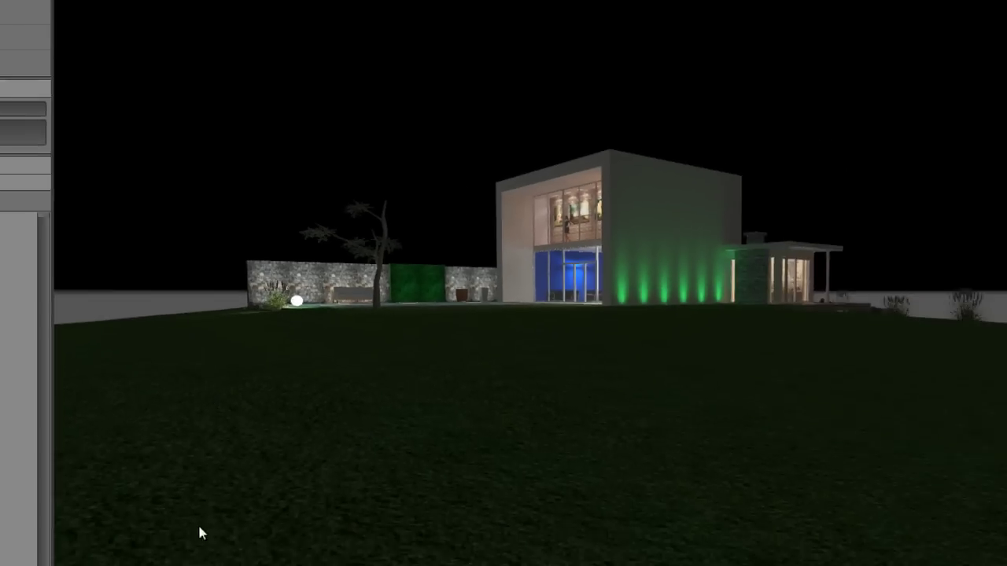
- Examine the lit exterior of the house from the pool, front and garden sides
left_click_drag(213, 384, 234, 438)
left_click_drag(534, 425, 340, 412)
scroll(619, 380, "up", 3)
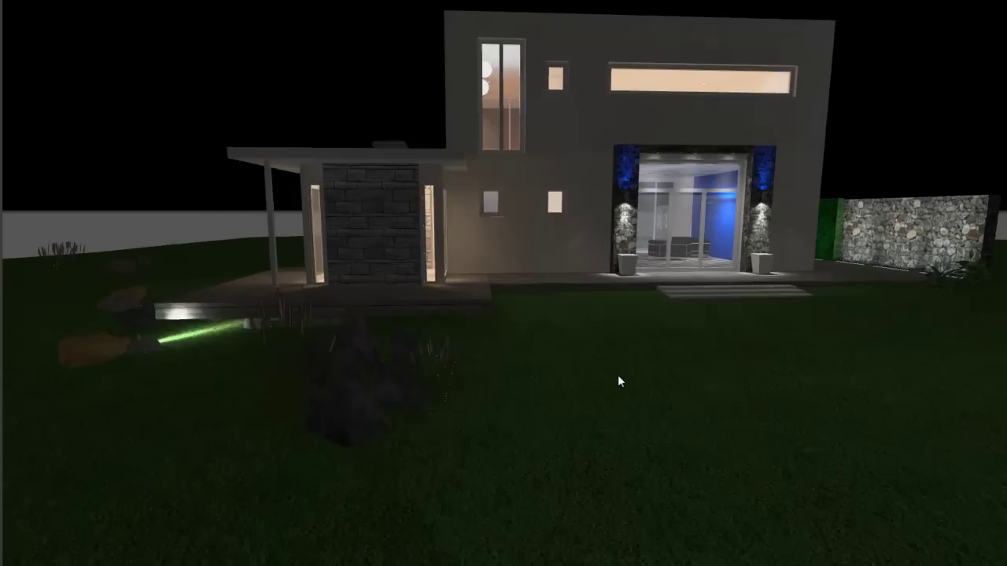
scroll(652, 401, "down", 3)
left_click_drag(669, 403, 650, 383)
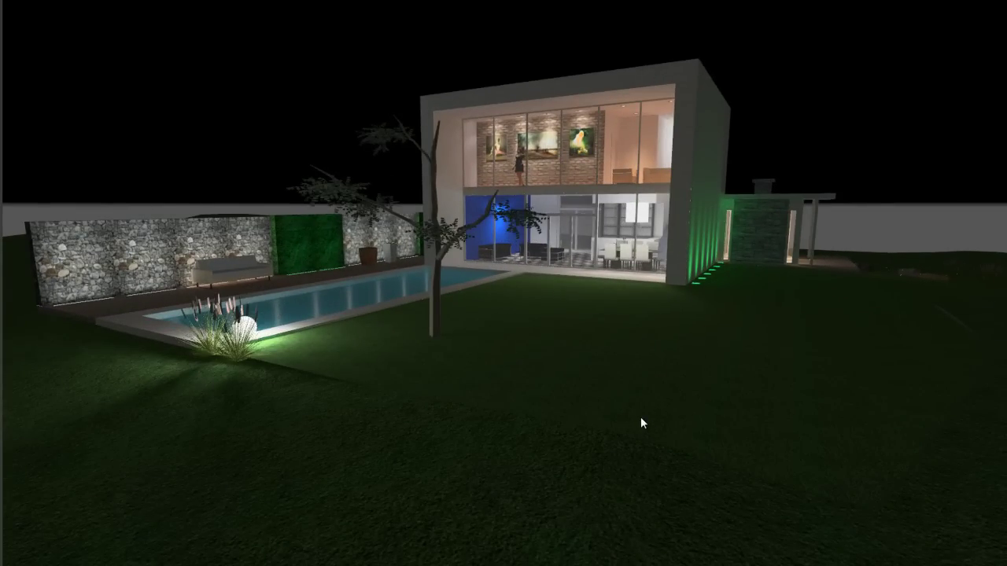
left_click_drag(618, 423, 667, 450)
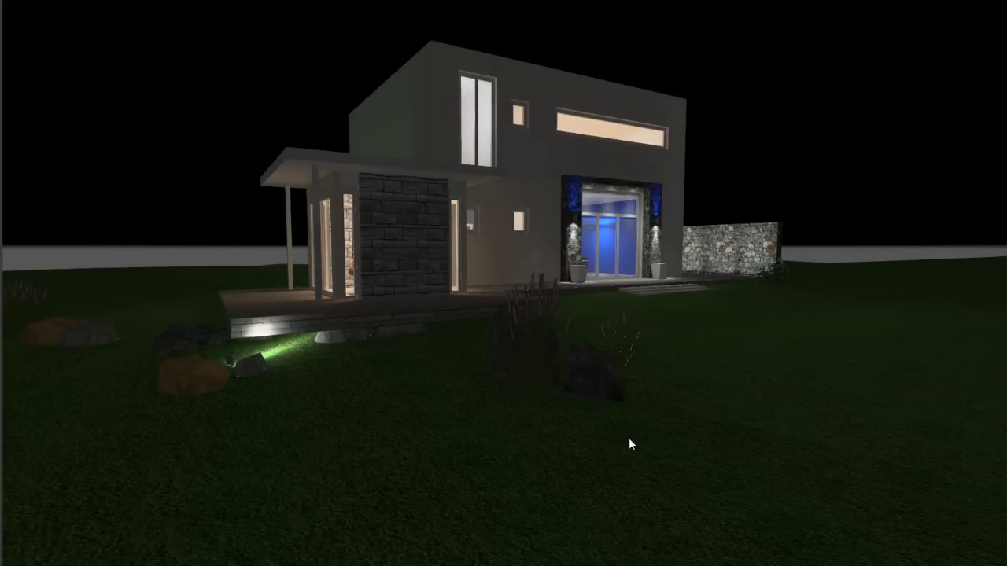
left_click_drag(765, 437, 330, 378)
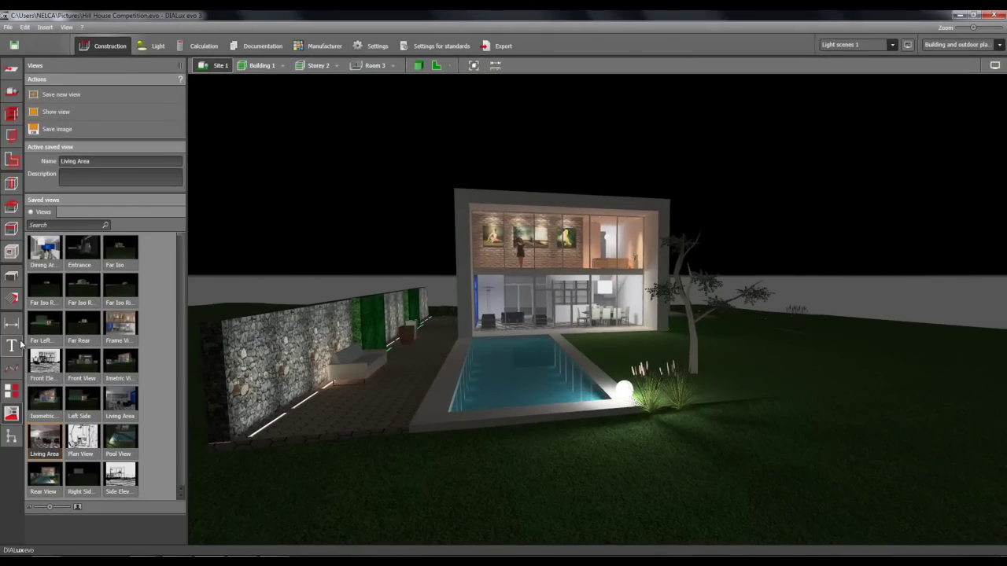
- Open the raytracer settings and frame the house from the rear corner, with the pool and green-lit side wall in view
left_click(208, 47)
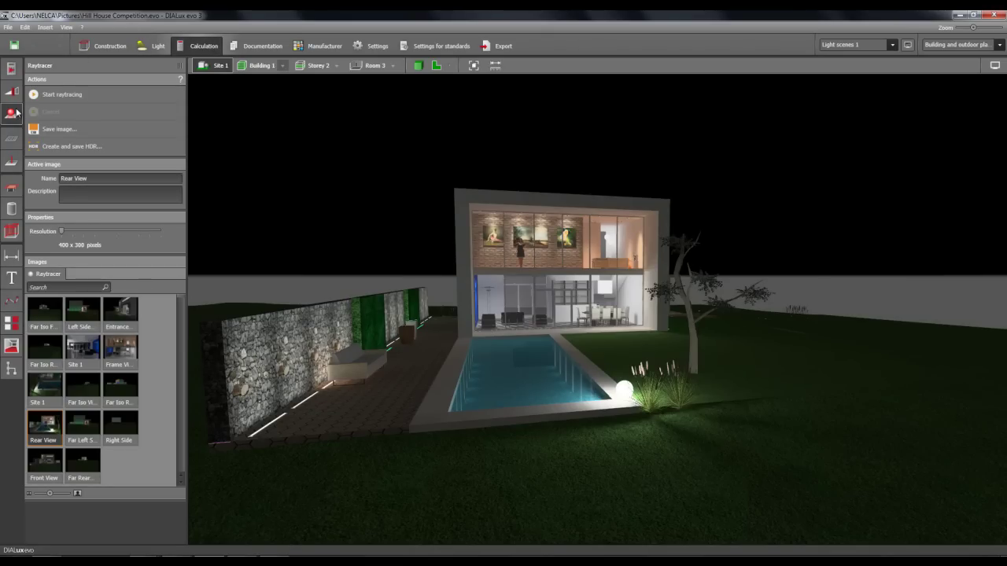
left_click_drag(406, 294, 503, 232)
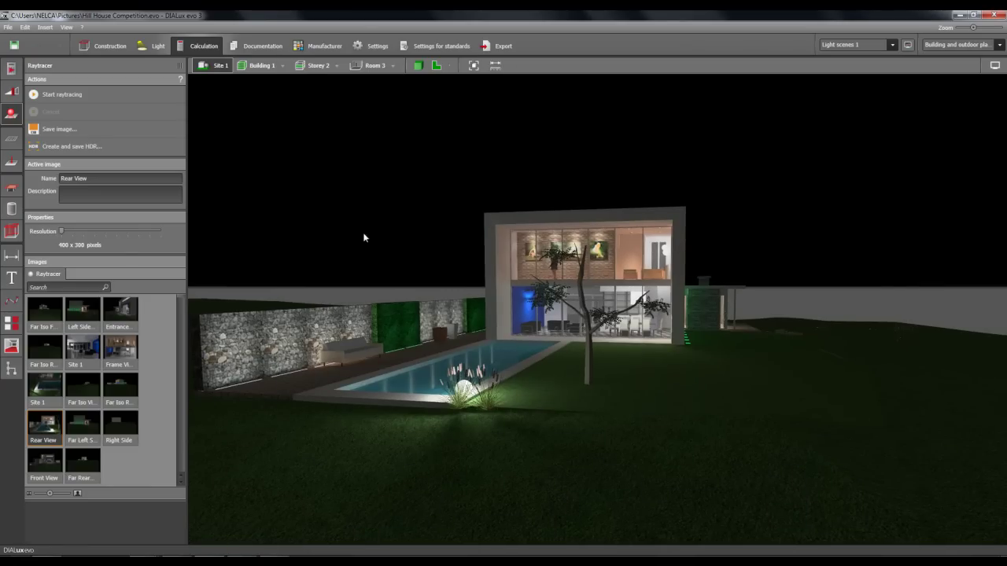
left_click_drag(338, 254, 350, 257)
left_click_drag(425, 191, 608, 418)
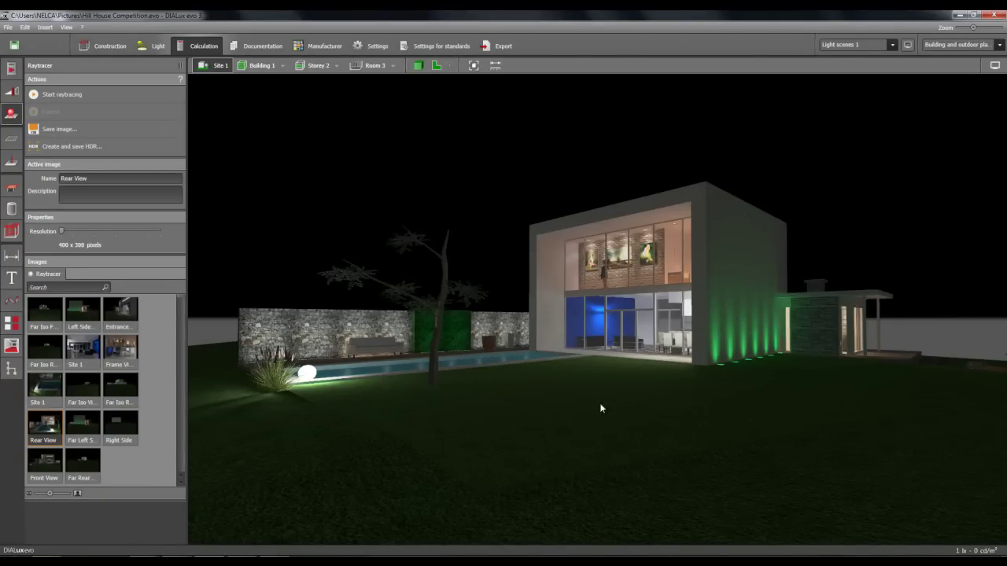
right_click_drag(570, 397, 614, 399)
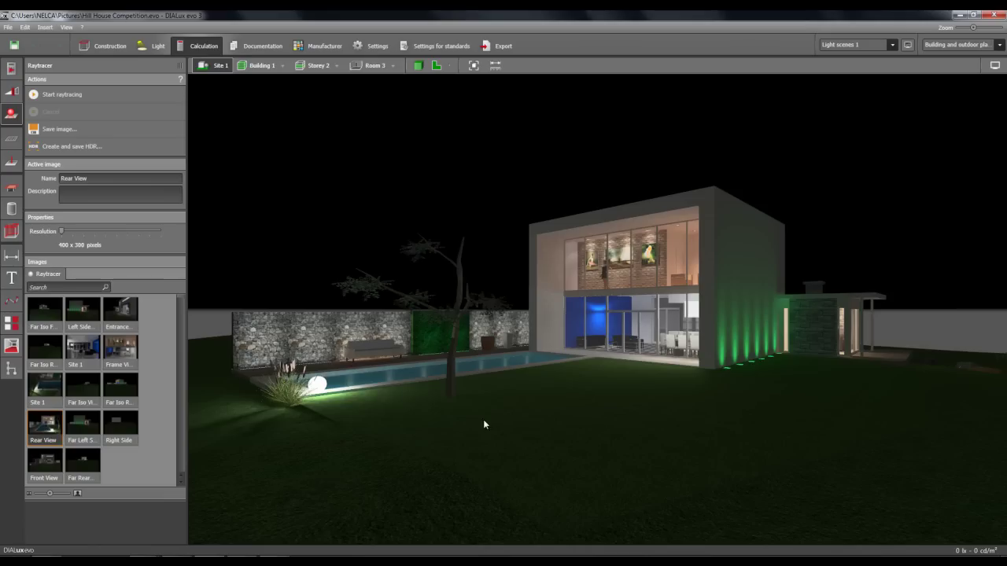
scroll(566, 401, "up", 2)
scroll(550, 406, "up", 2)
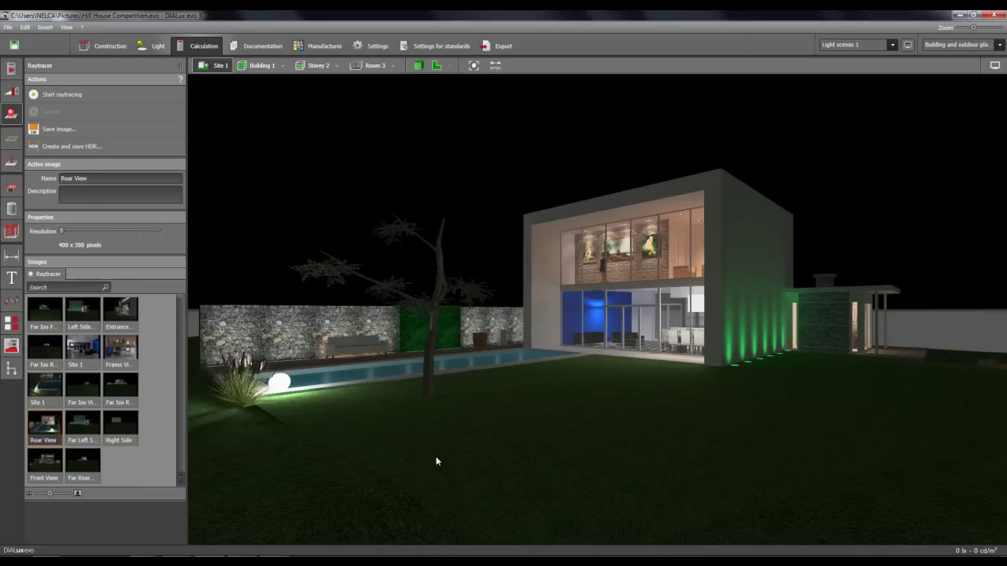
left_click_drag(429, 449, 477, 446)
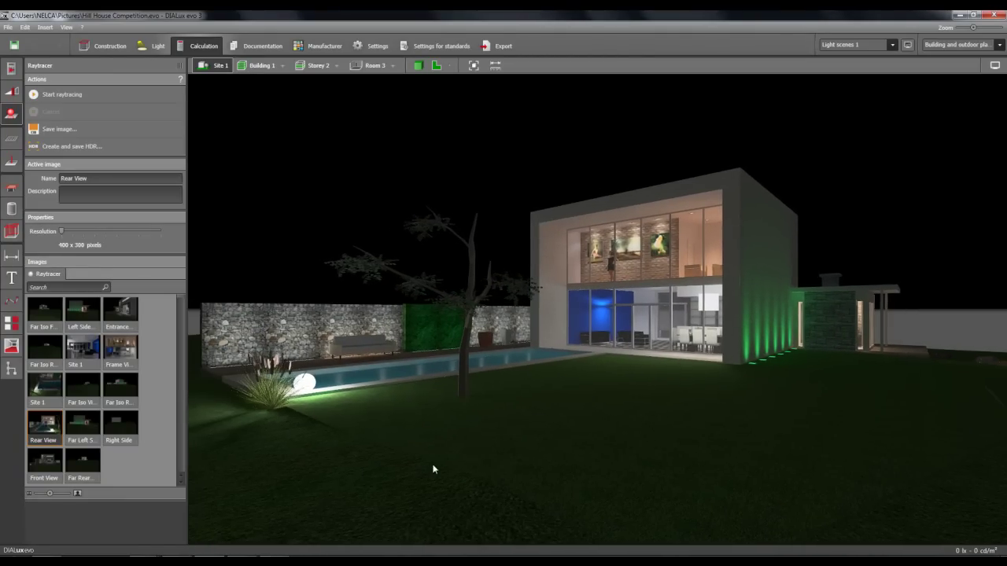
- Save the current perspective as a new view named "Angle View"
left_click(11, 345)
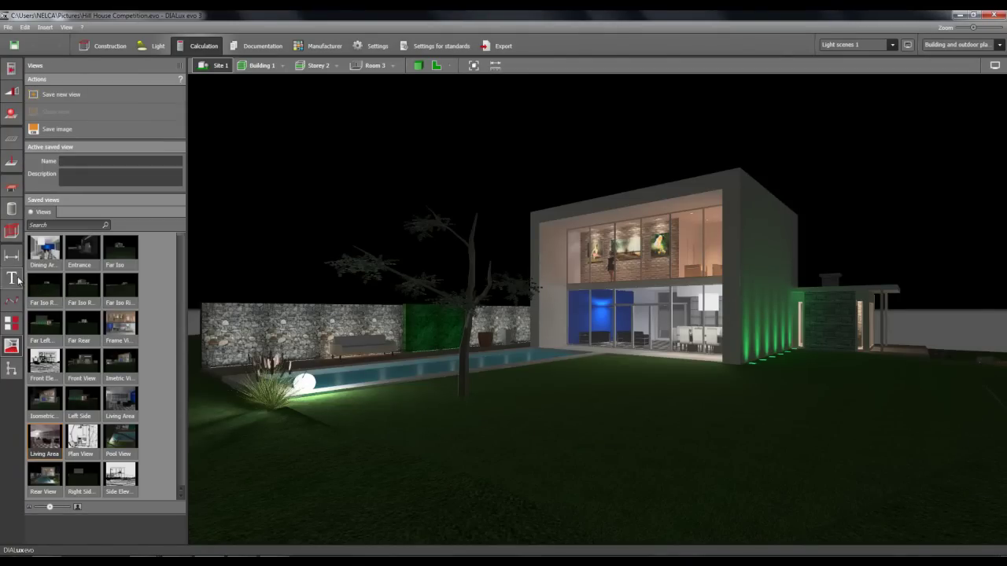
left_click(69, 95)
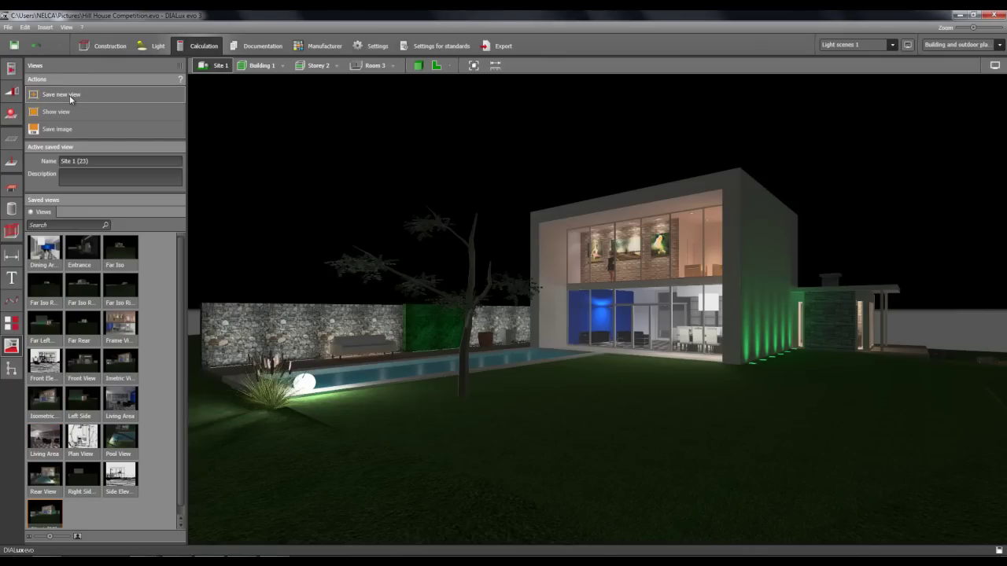
left_click(98, 160)
type("Angle View")
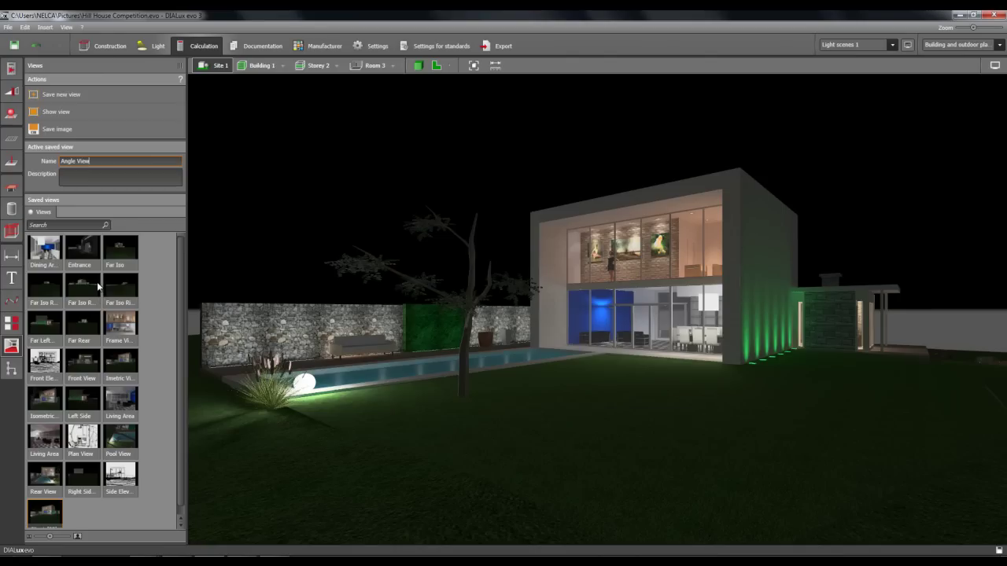
key("Return")
- Turn the model away from the saved perspective and recall the saved Angle View
left_click_drag(404, 247, 580, 320)
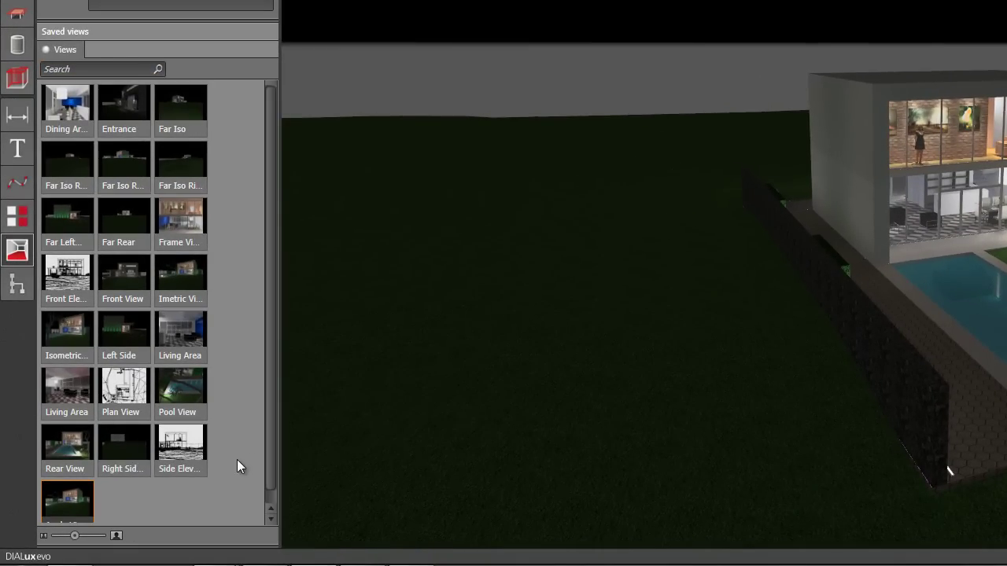
left_click_drag(267, 452, 268, 469)
left_click(64, 501)
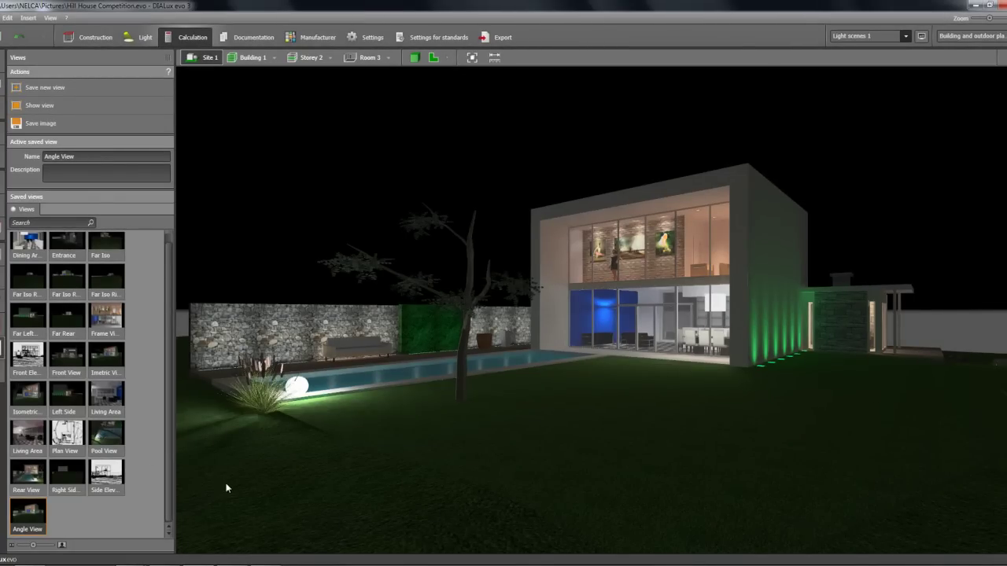
- Frame the green-lit side wall with the terrace and rocks, and save it as a new view named "Elevation View with rock"
right_click_drag(682, 429, 477, 385)
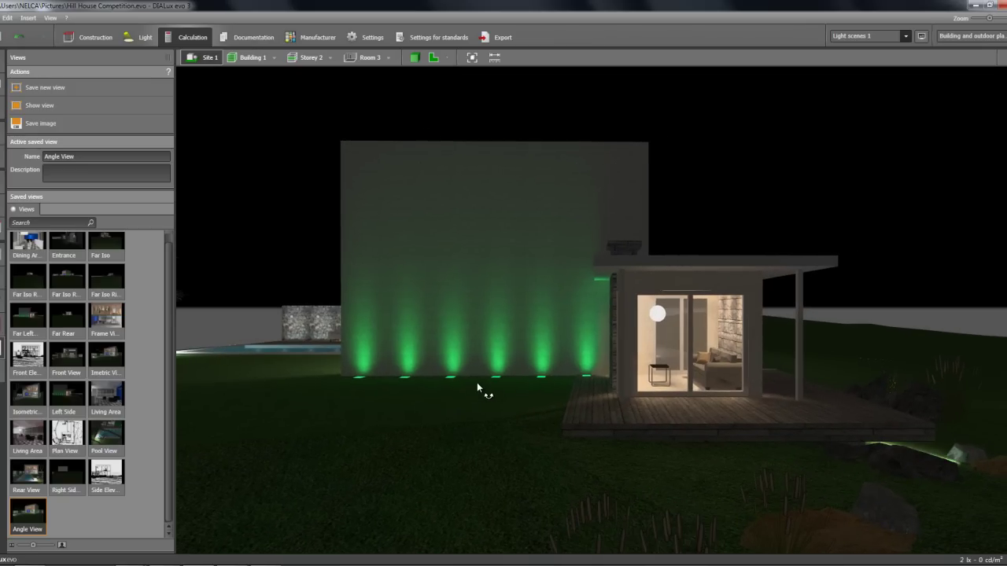
mouse_move(544, 434)
right_mouse_down()
mouse_move(544, 422)
mouse_move(527, 433)
right_mouse_up()
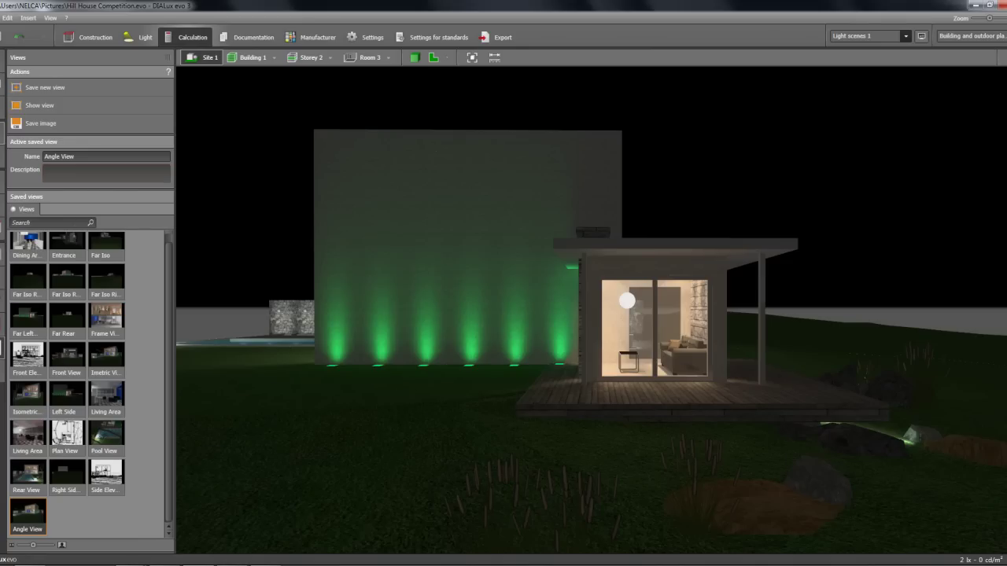
left_click(58, 90)
left_click(110, 156)
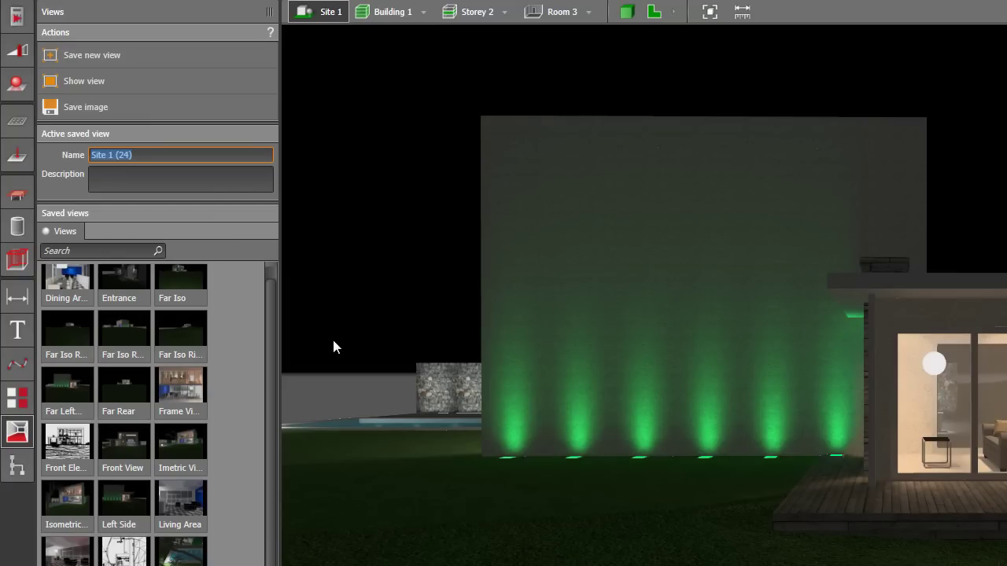
type("Elevation View with rock")
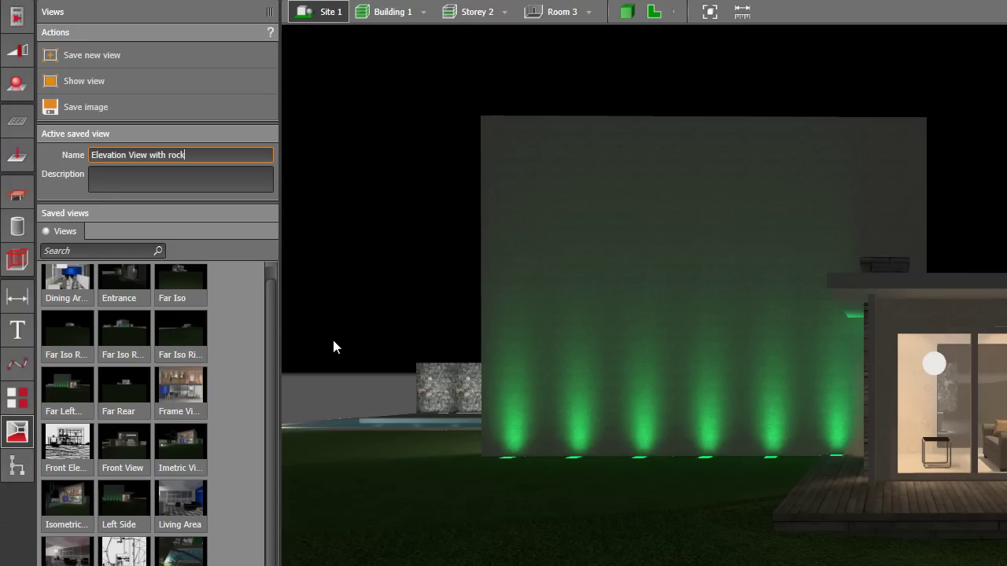
key("Return")
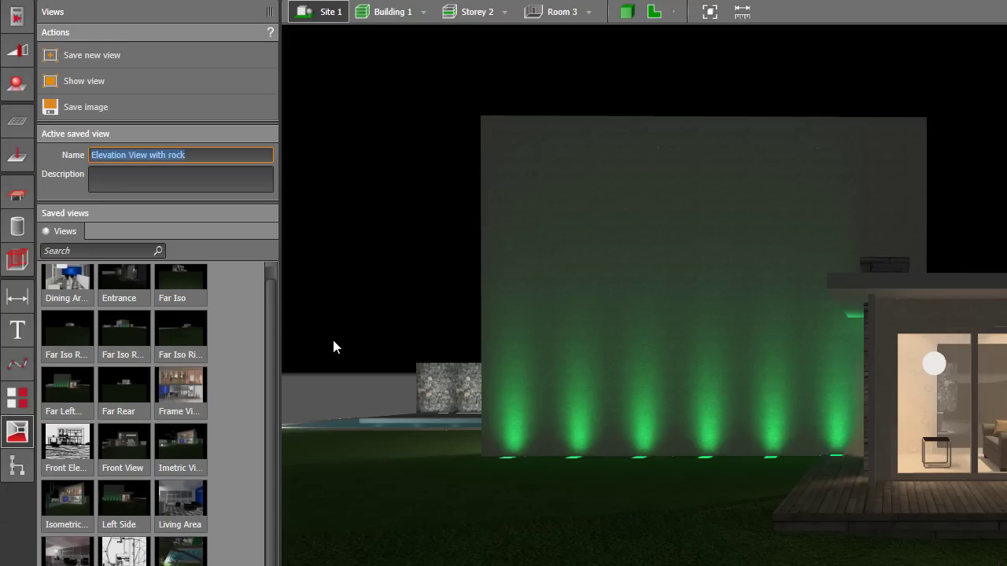
- Turn the model to the entrance side and recall the saved Elevation View with rock
left_click_drag(753, 380, 567, 338)
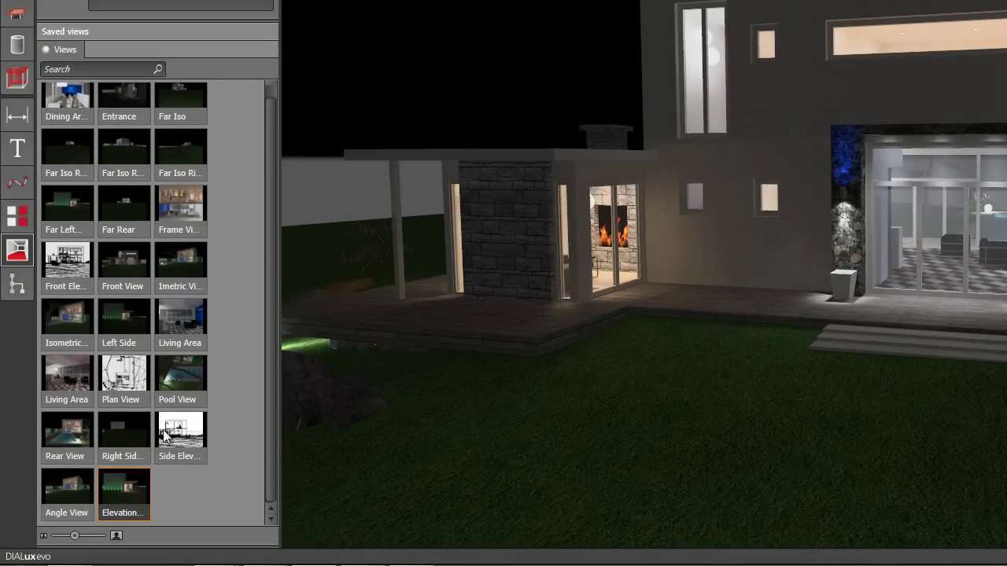
double_click(128, 500)
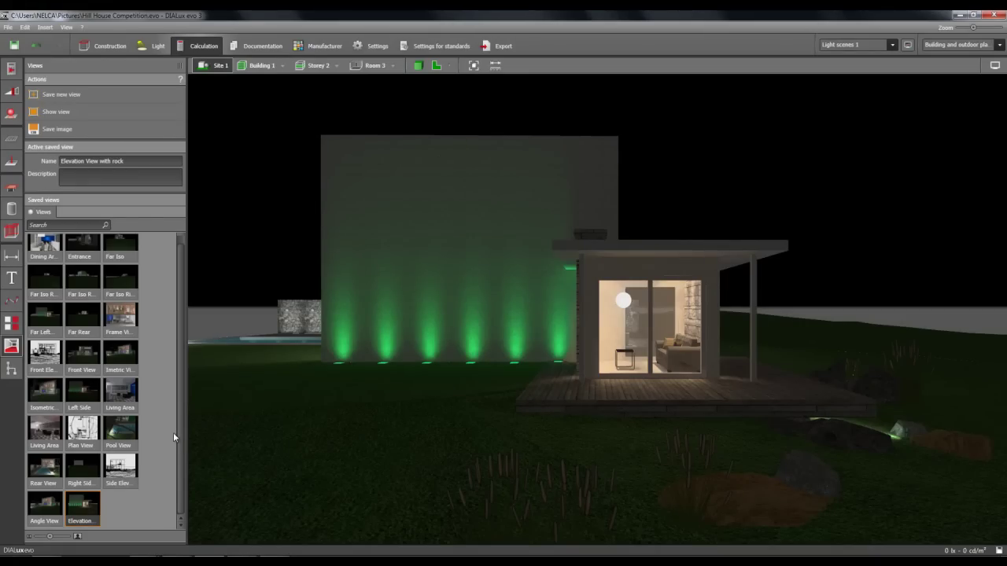
scroll(173, 428, "up", 1)
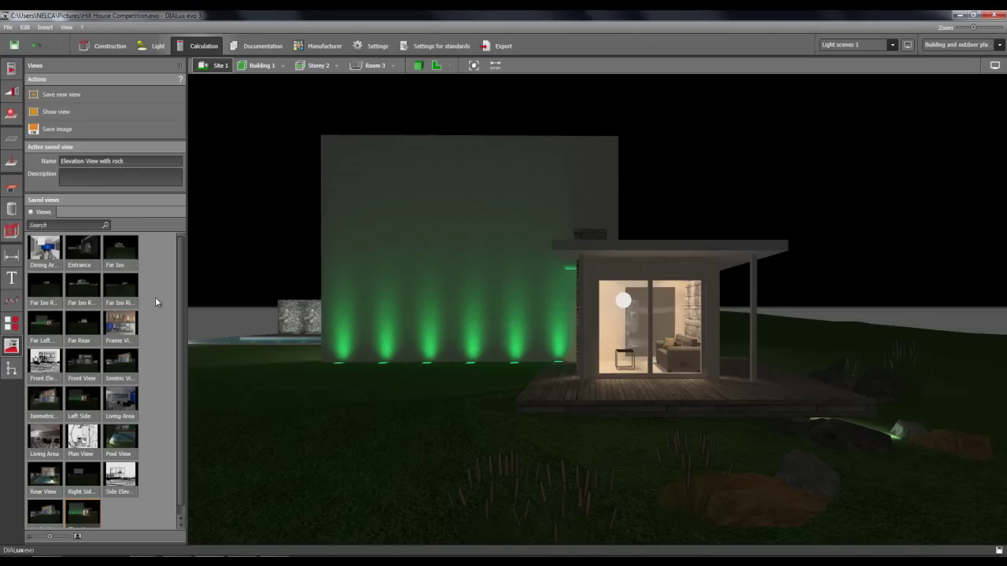
- Browse the saved views, including Dining Area, Entrance, Far Iso, Far Left View, Far Rear, Frame View and Front View
double_click(44, 250)
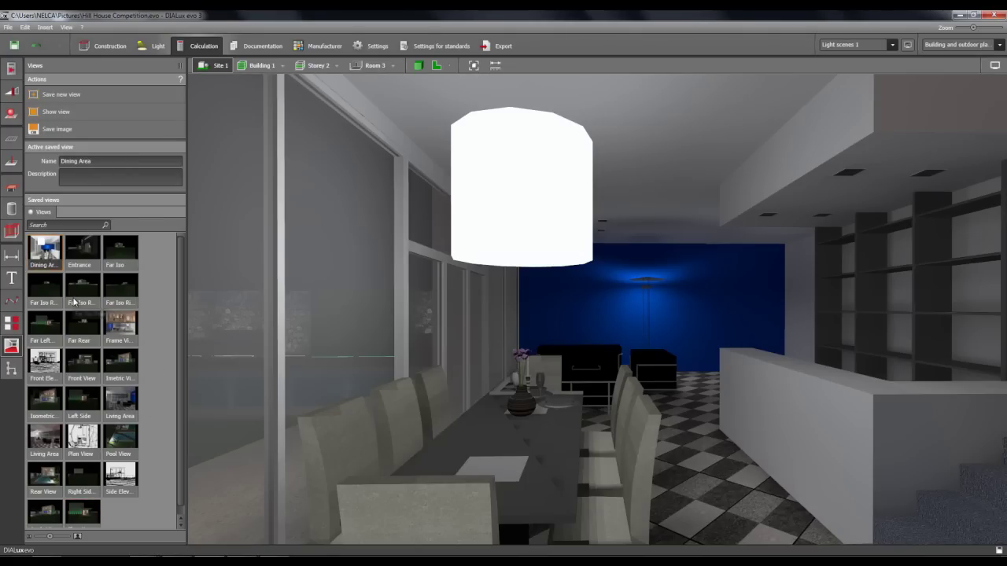
double_click(82, 252)
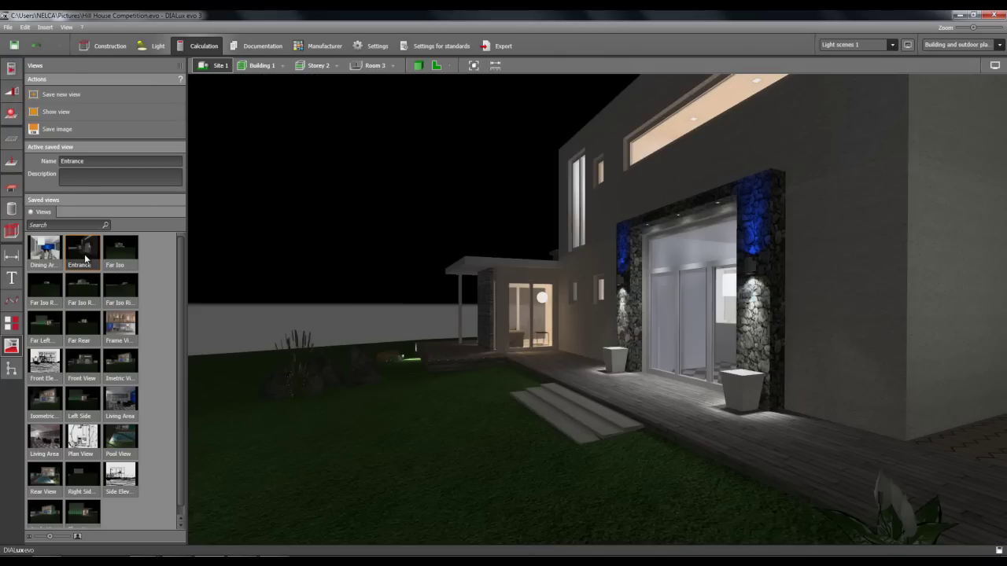
double_click(124, 259)
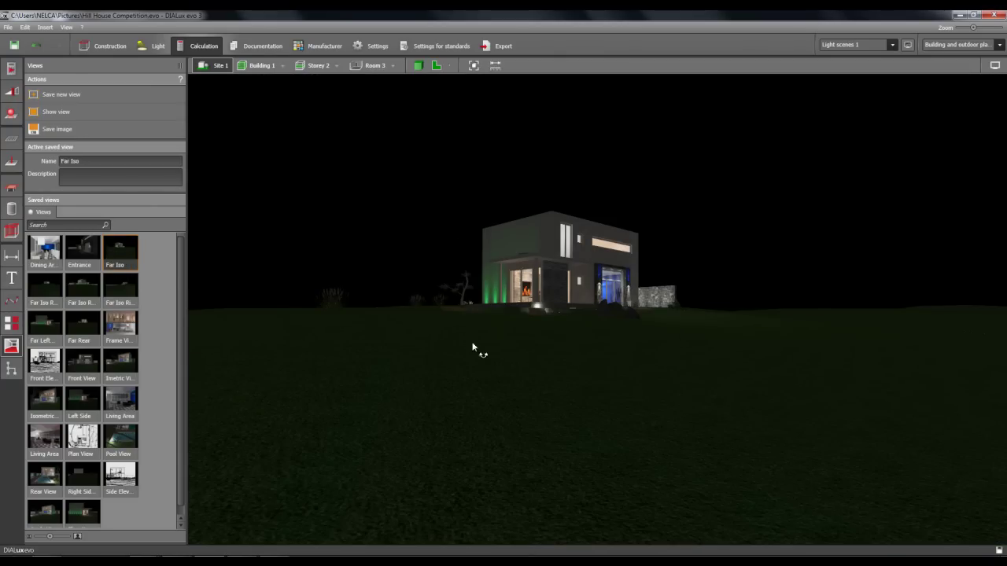
key("Down")
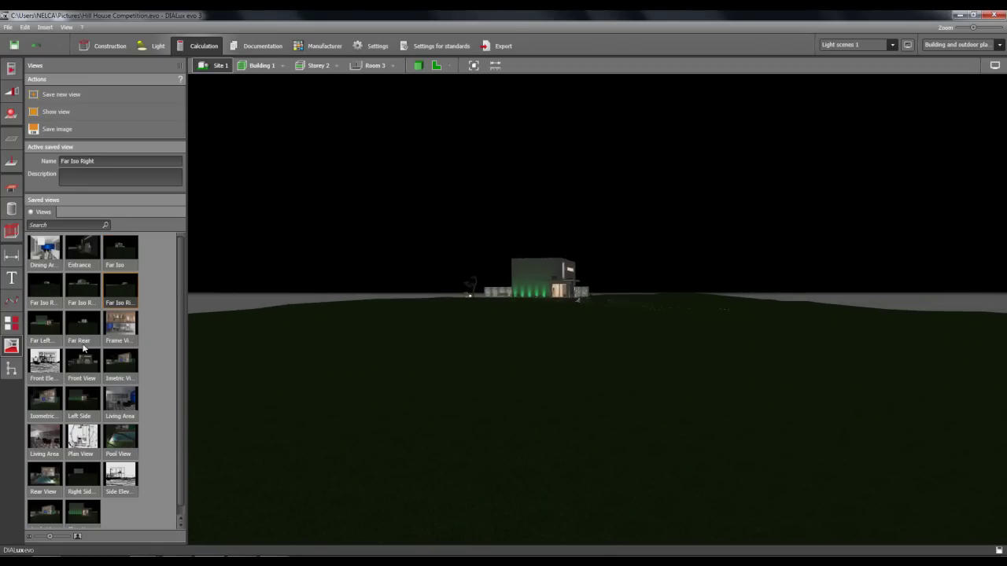
left_click(55, 330)
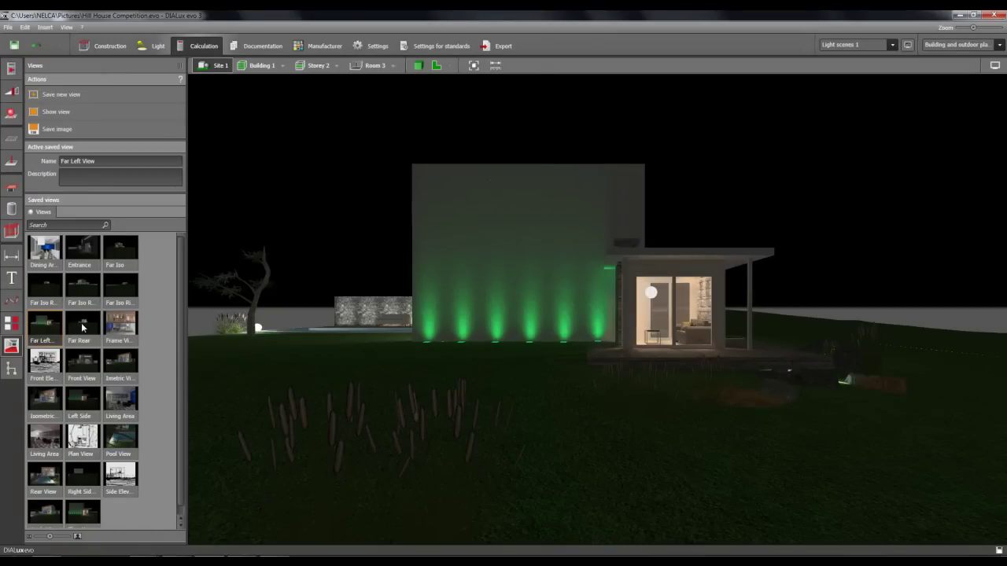
left_click(81, 328)
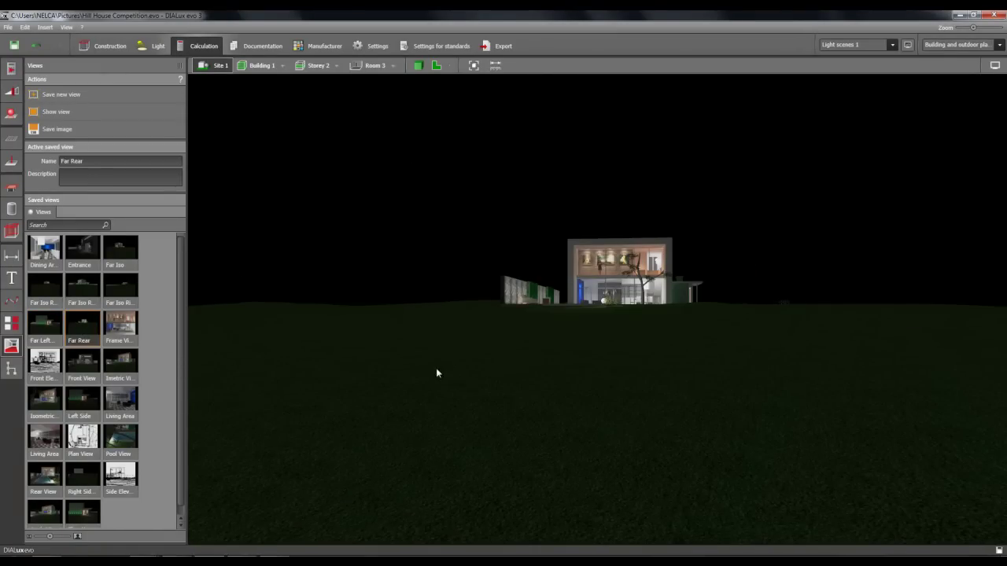
left_click(127, 331)
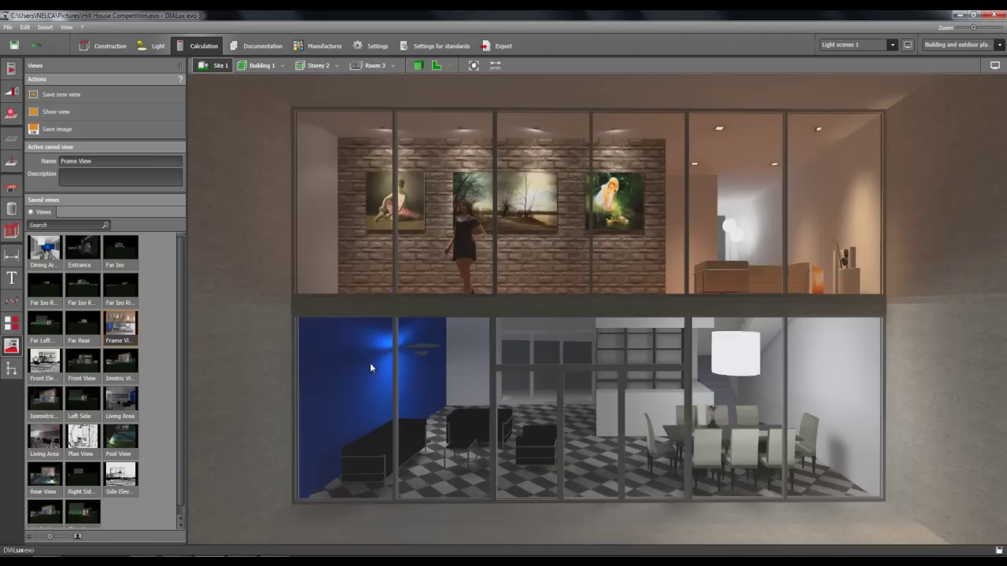
left_click(118, 366)
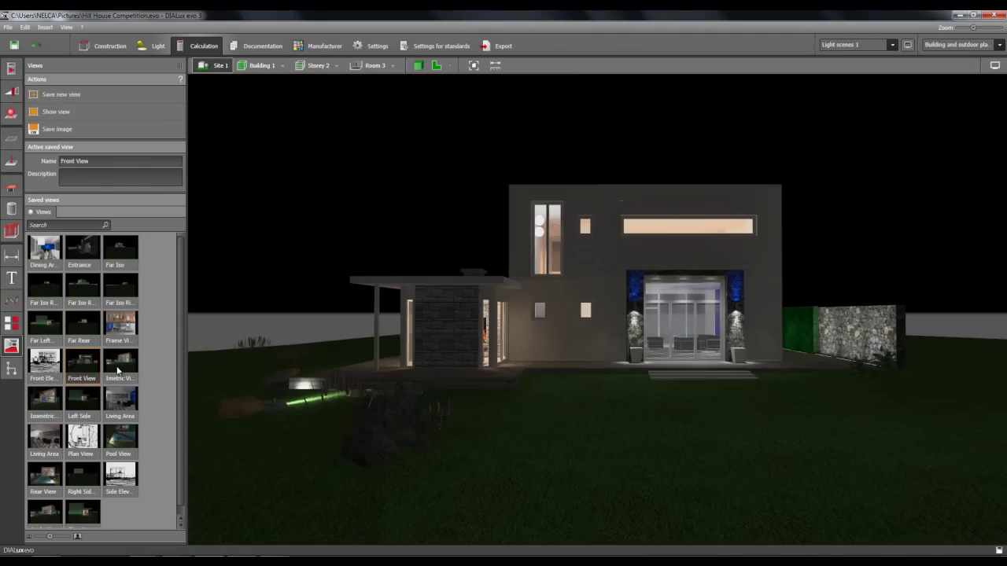
- Recall the saved Front Elevation view and choose the matching elevation among the additional standard view directions
left_click(45, 362)
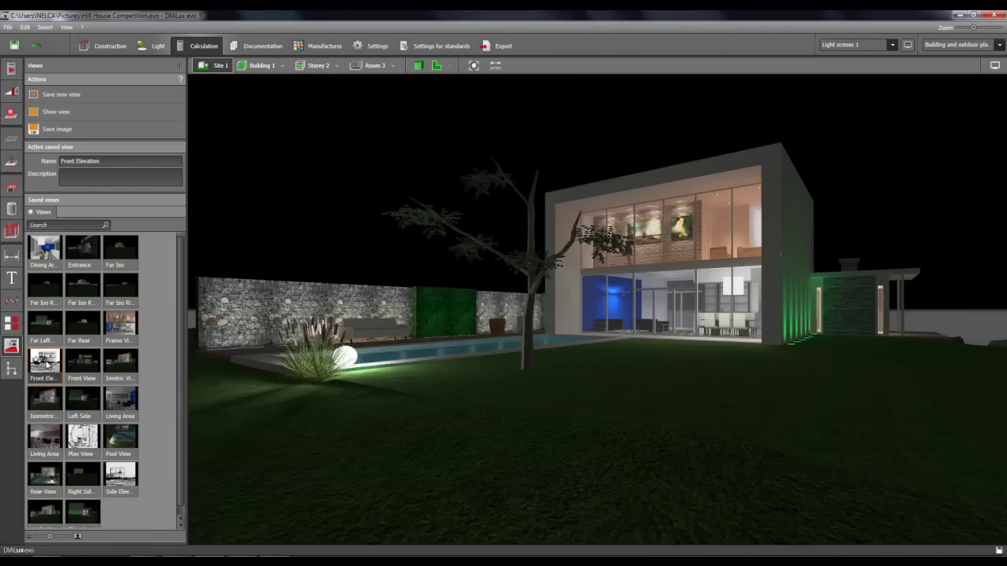
left_click(78, 405)
left_click(45, 363)
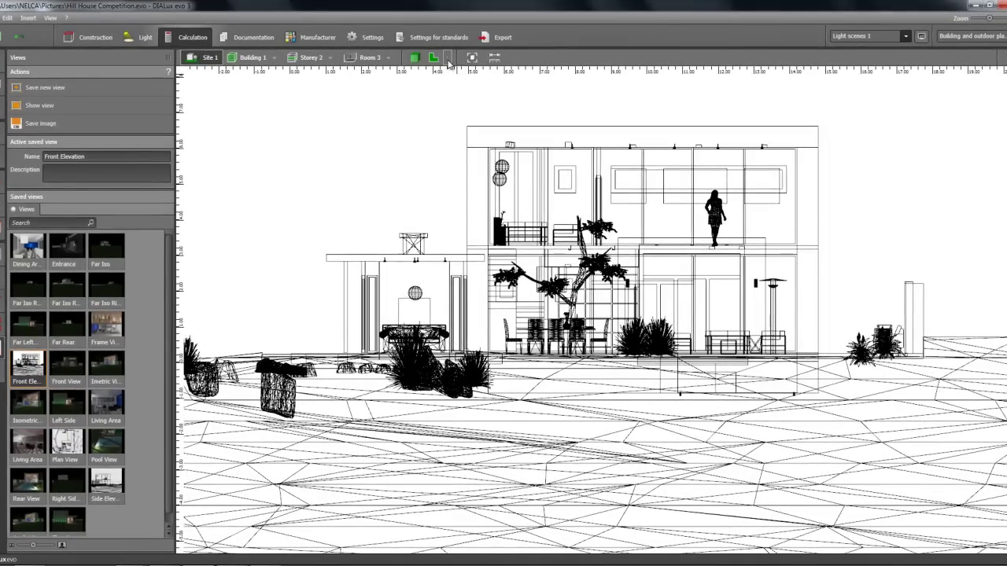
left_click(448, 60)
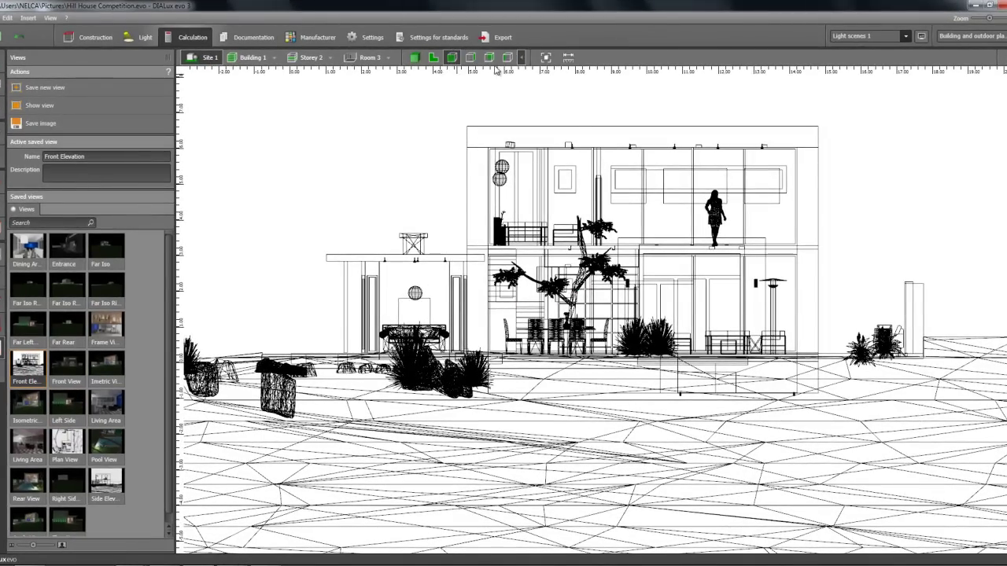
left_click(453, 60)
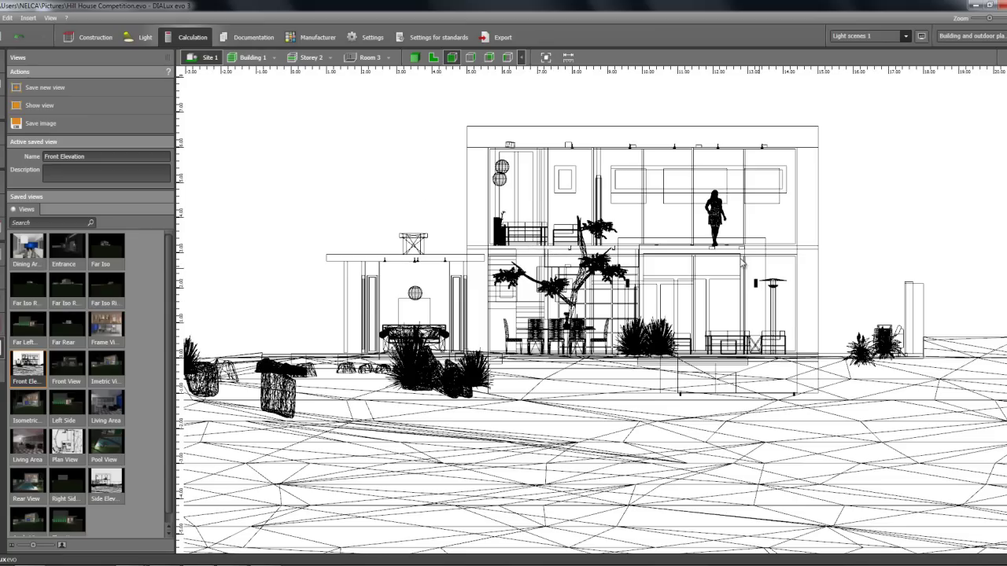
- Look at the site in 3D and in a side elevation, and recall the saved Front Elevation view
left_click(414, 58)
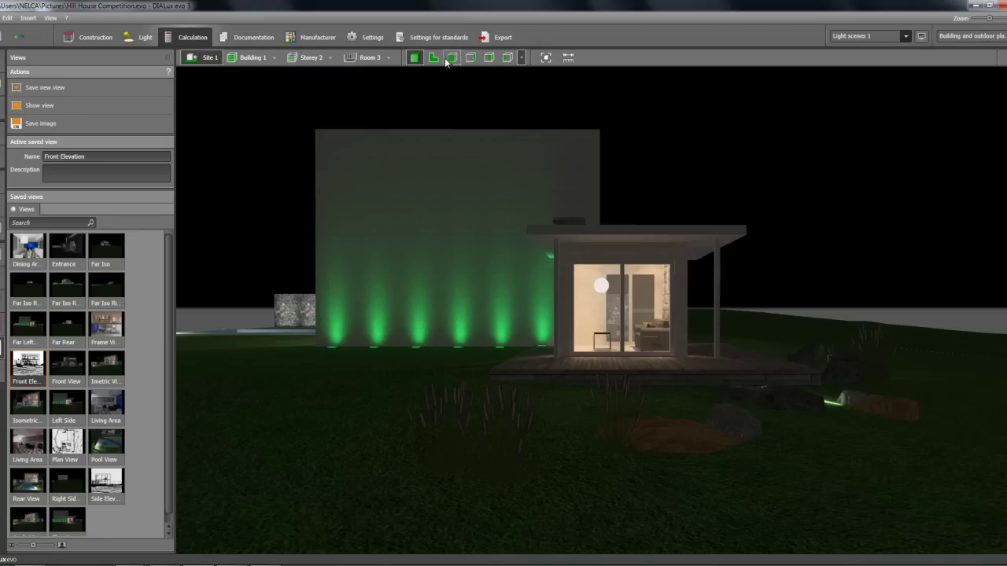
left_click(470, 58)
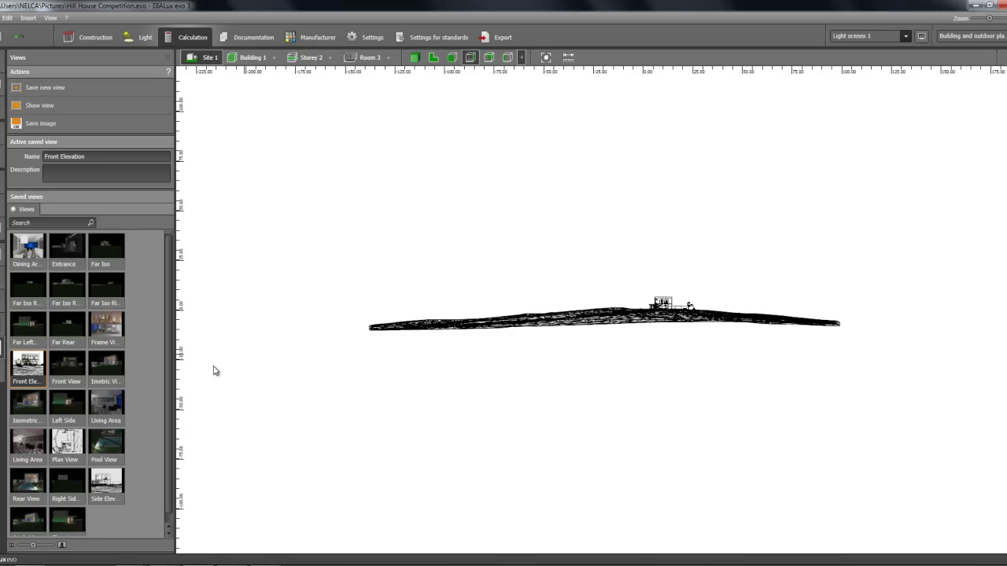
left_click(26, 367)
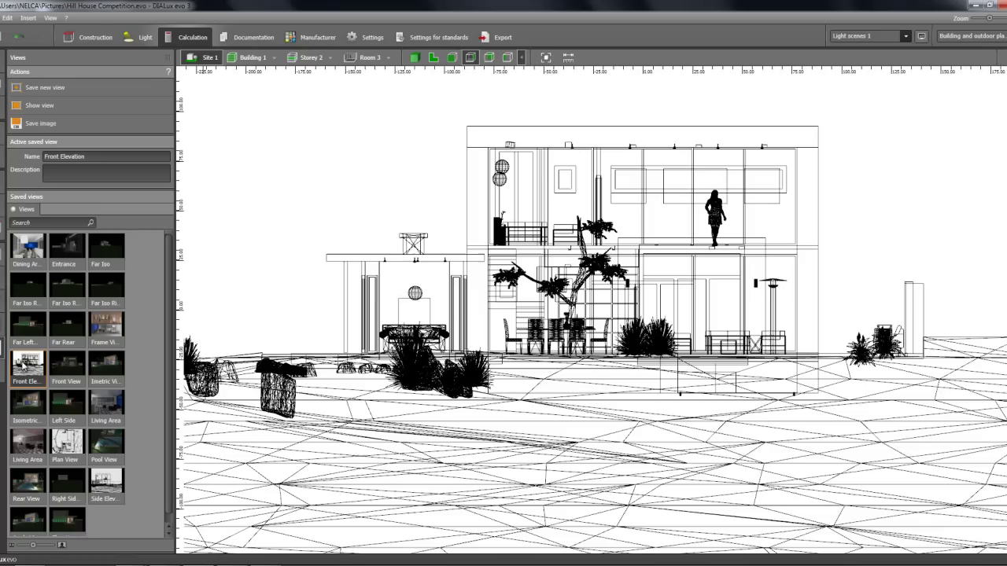
- Browse the saved views from Front View through Isometric View, Plan View, Pool View, Rear View and Side Elevation to Elevation View with rock
left_click(69, 365)
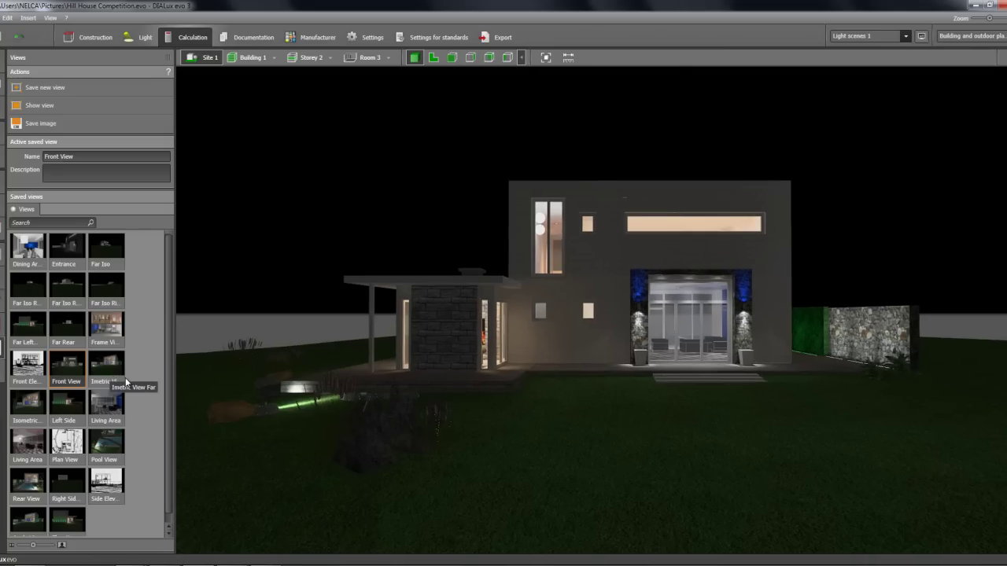
left_click(107, 376)
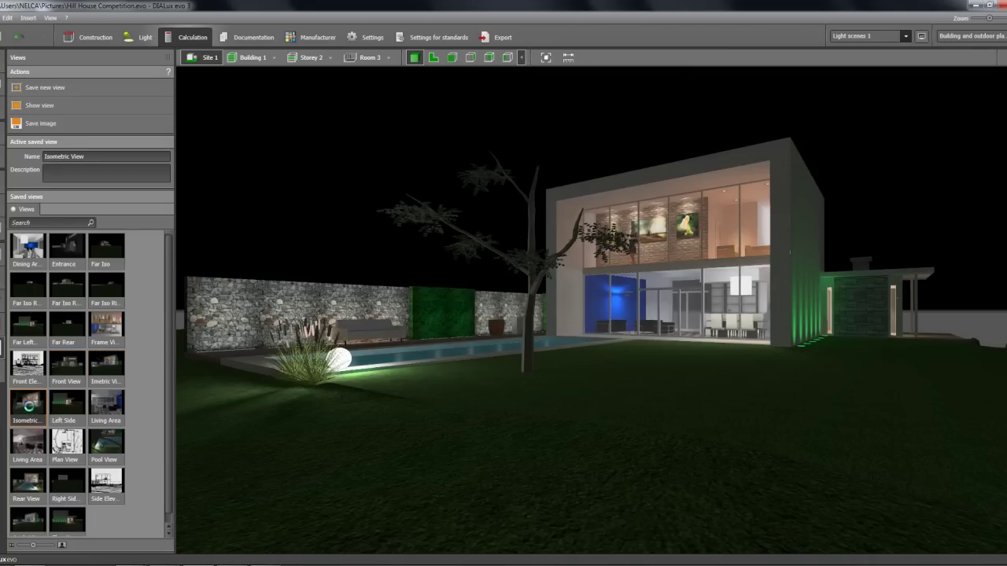
left_click(66, 442)
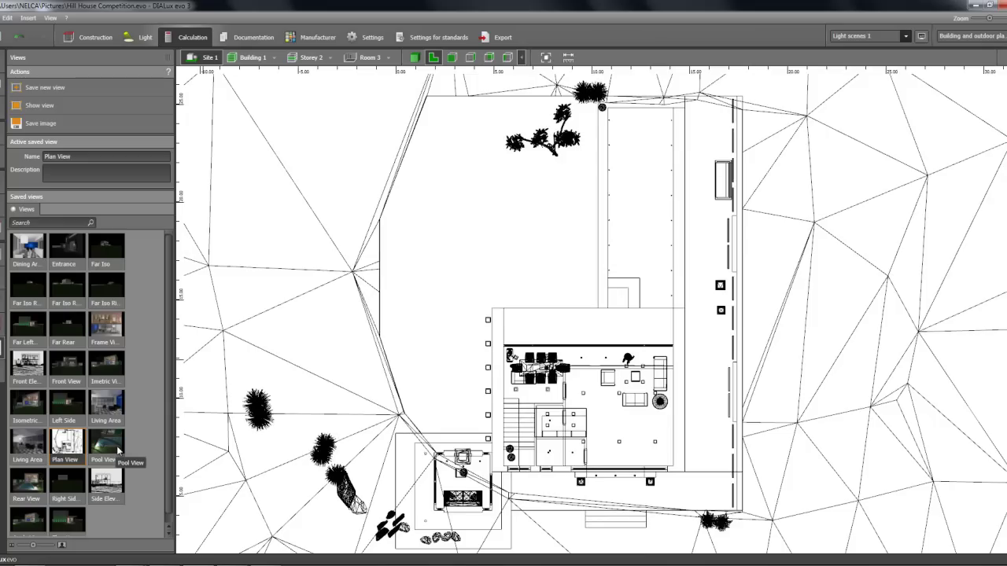
left_click(114, 449)
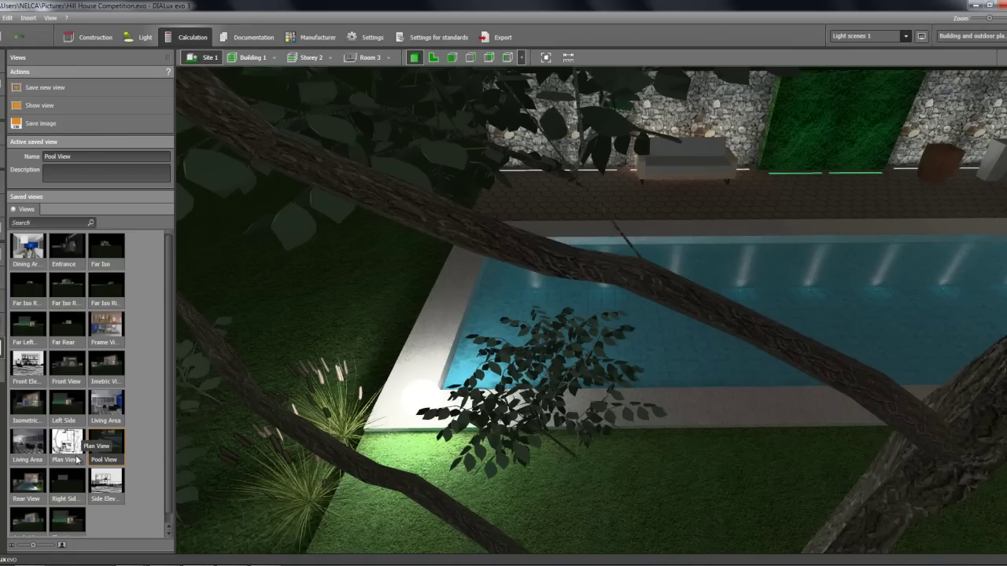
left_click(27, 481)
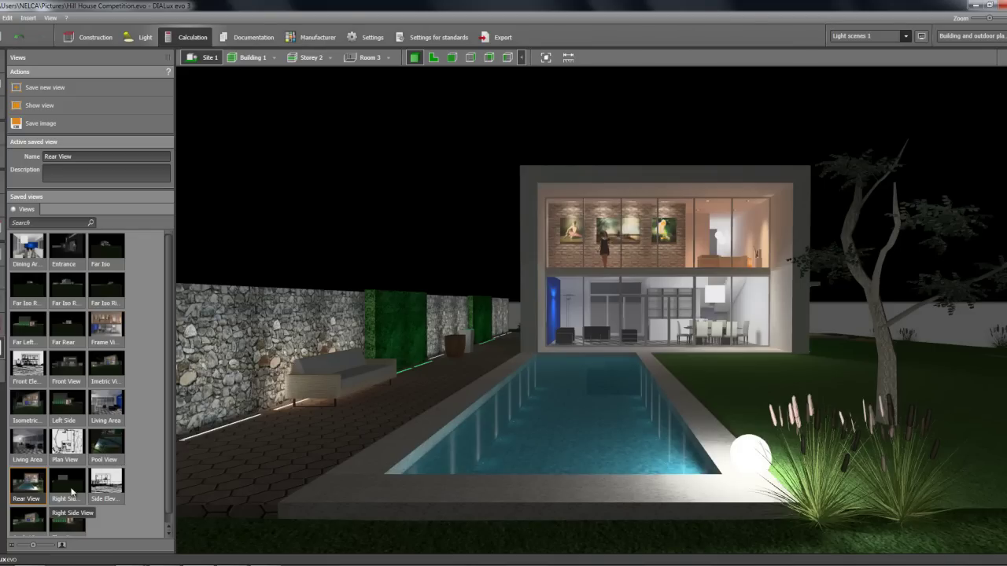
left_click(107, 483)
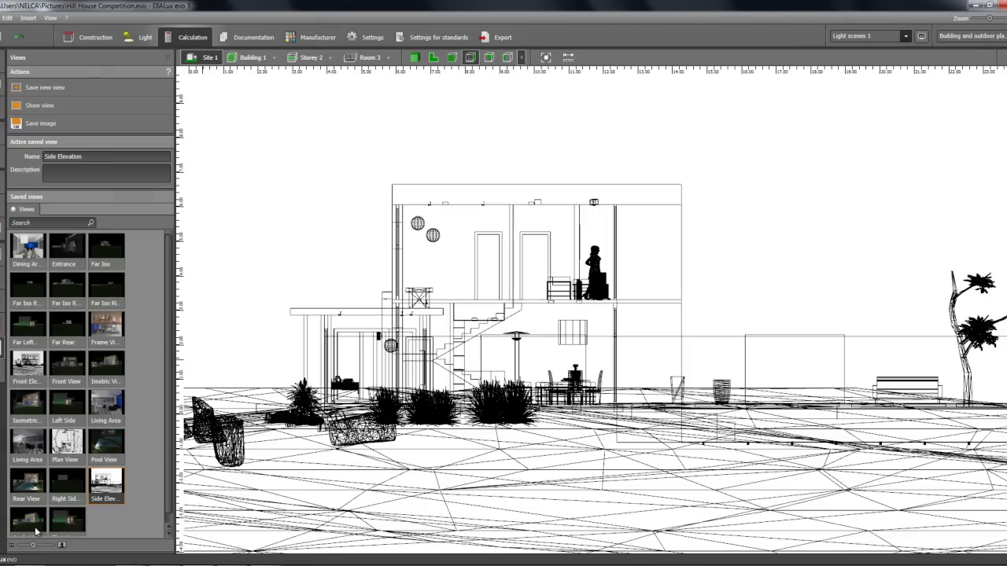
left_click(78, 519)
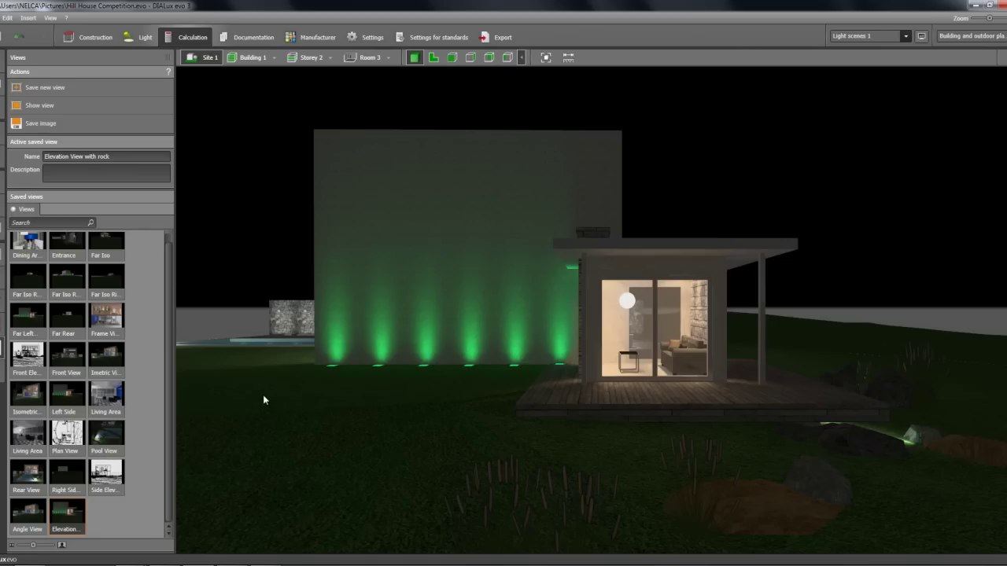
- Open the existing raytraced Front View image, examine its rendering quality and close it
left_click(3, 107)
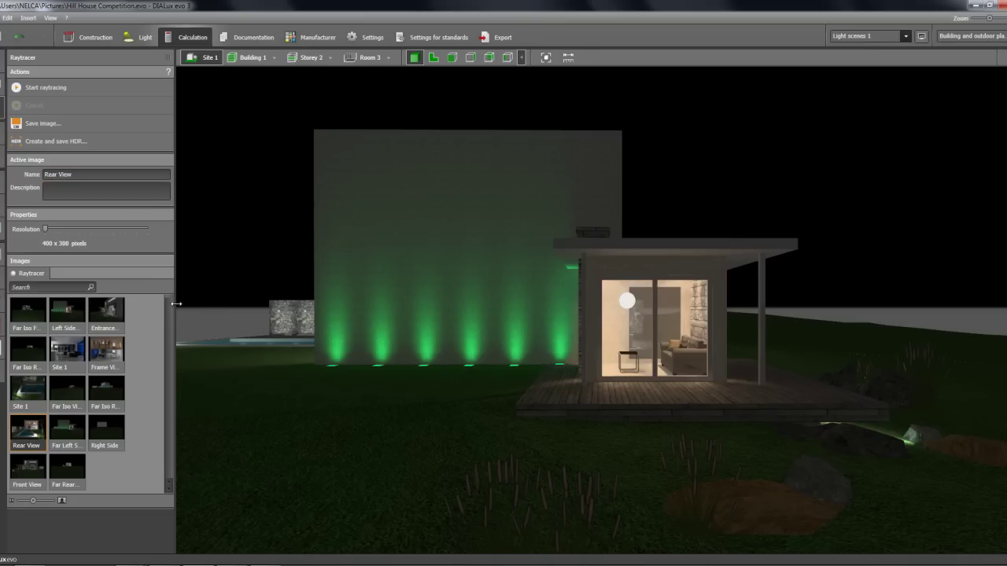
double_click(27, 470)
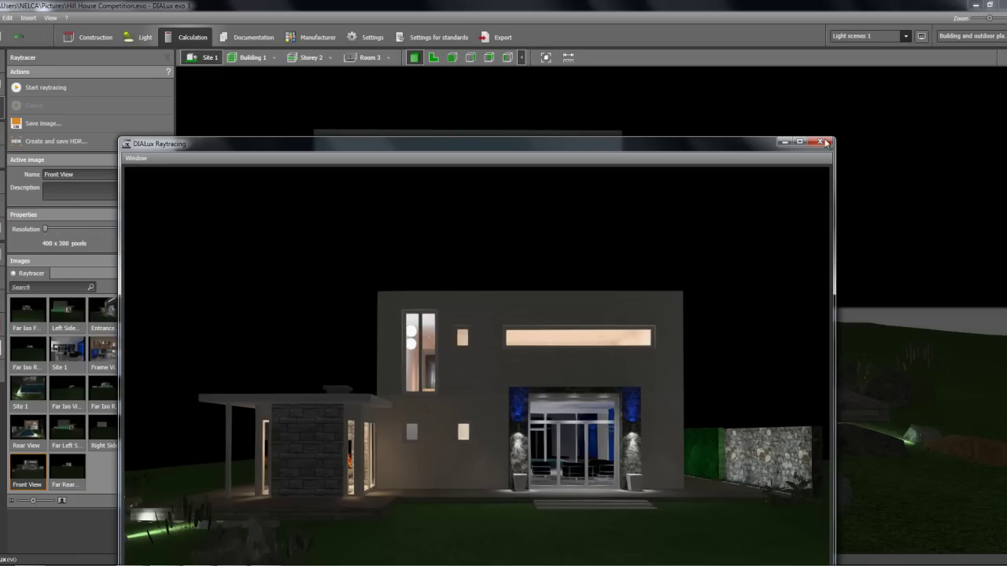
left_click_drag(740, 145, 772, 68)
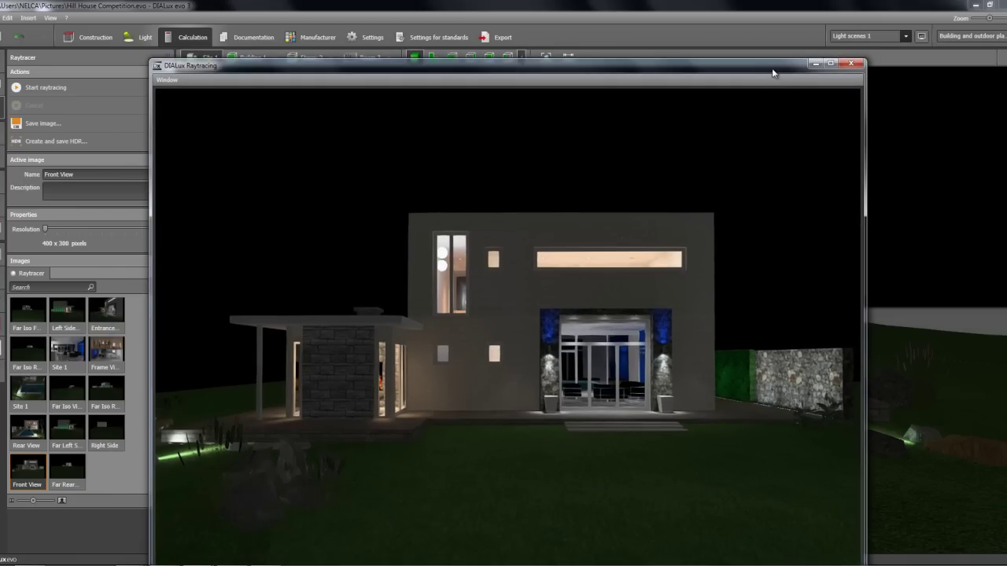
left_click(848, 61)
- Recall the saved Angle View of the house and pool, and open the Raytracer for it
left_click(4, 369)
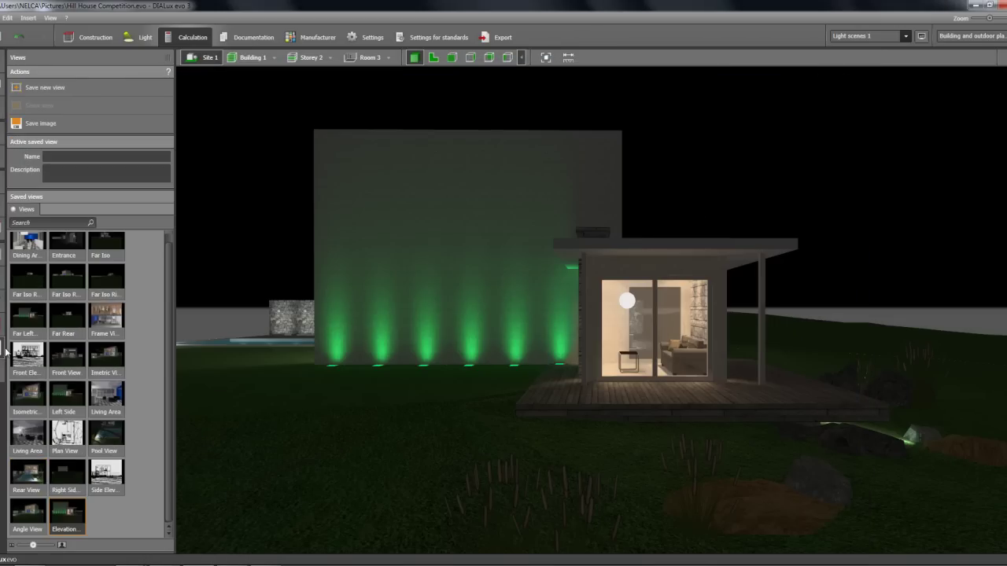
double_click(35, 511)
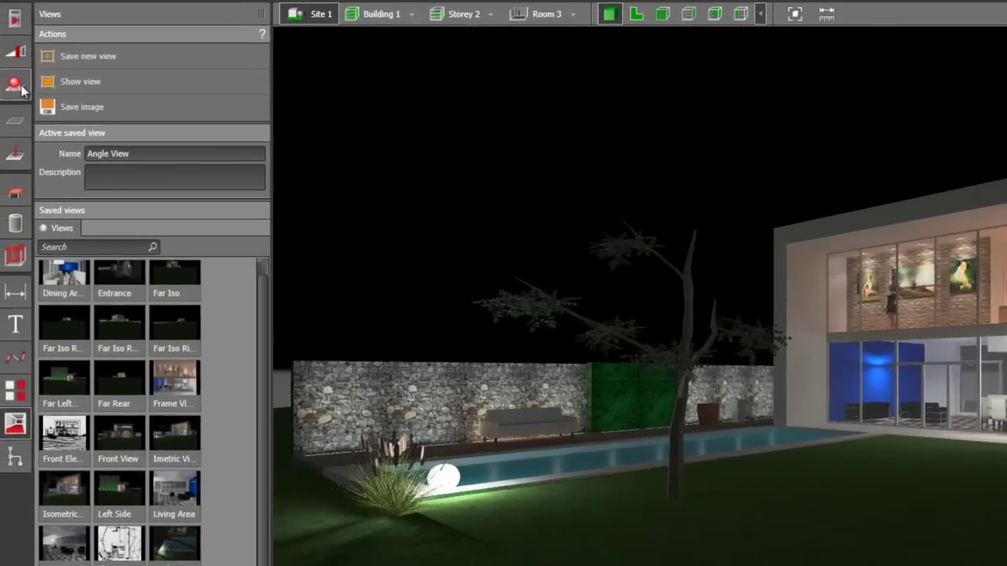
left_click(1, 107)
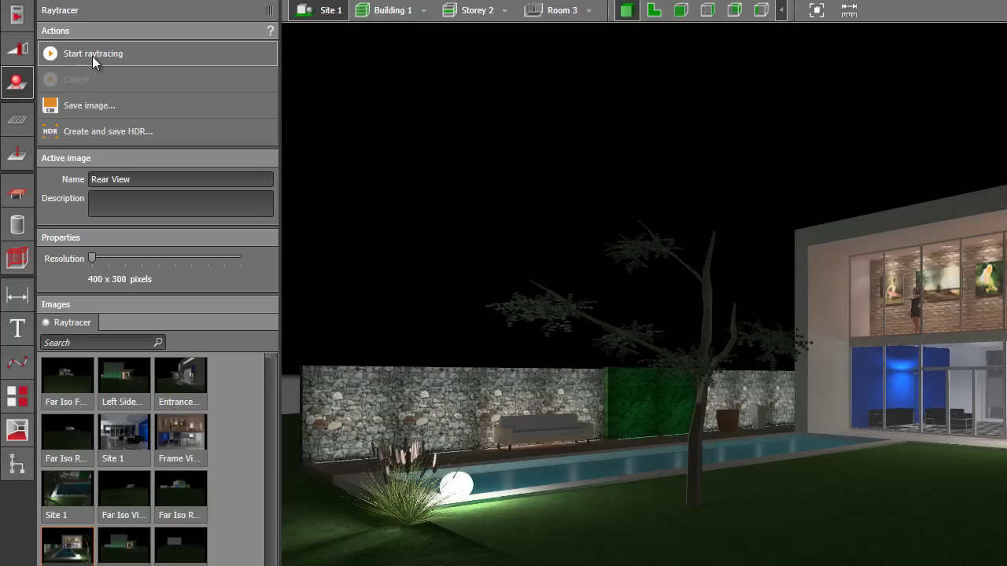
- Set the raytracing resolution to 1024 x 768 pixels and start raytracing the current view
mouse_move(93, 258)
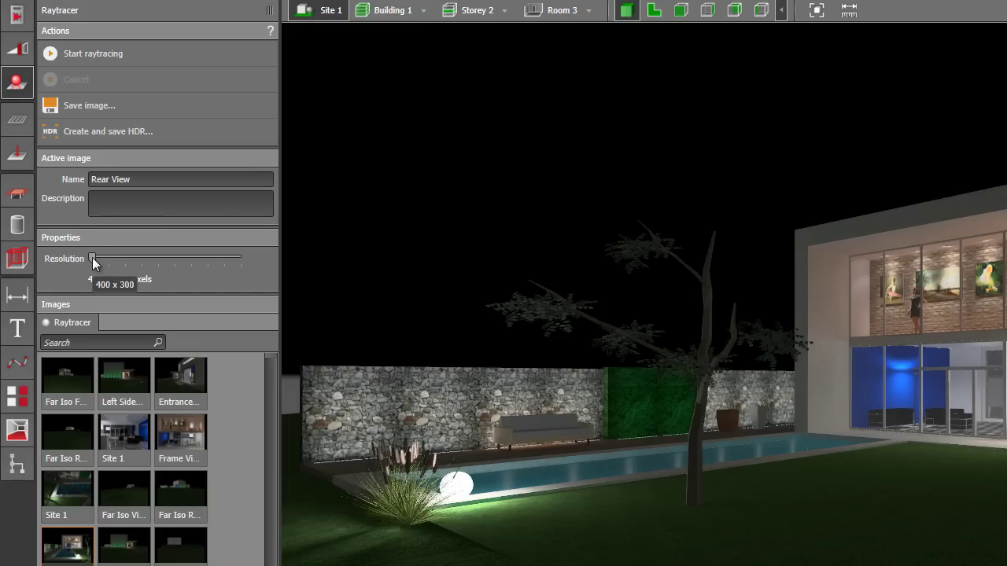
left_click_drag(147, 261, 239, 257)
mouse_move(243, 265)
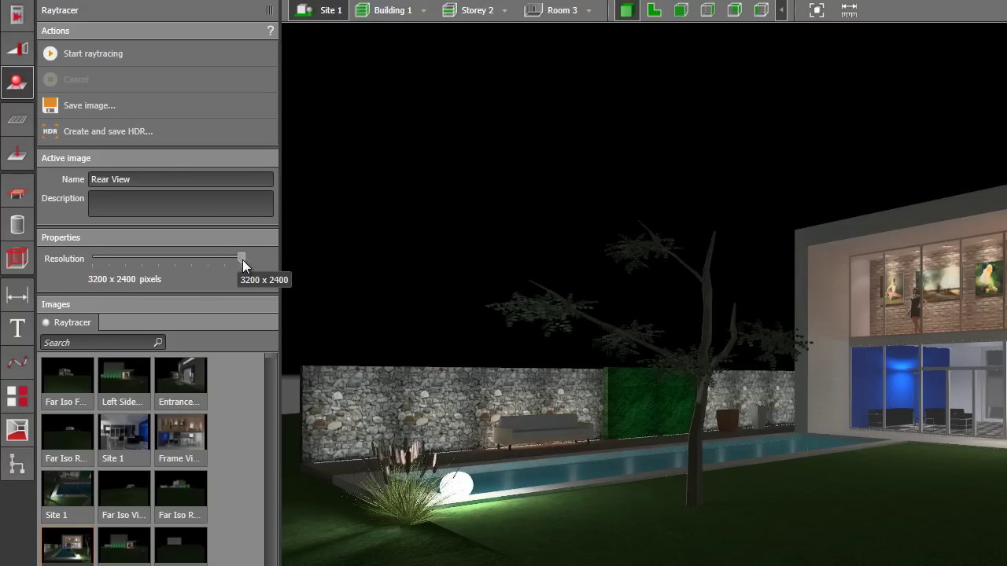
left_click_drag(243, 259, 145, 252)
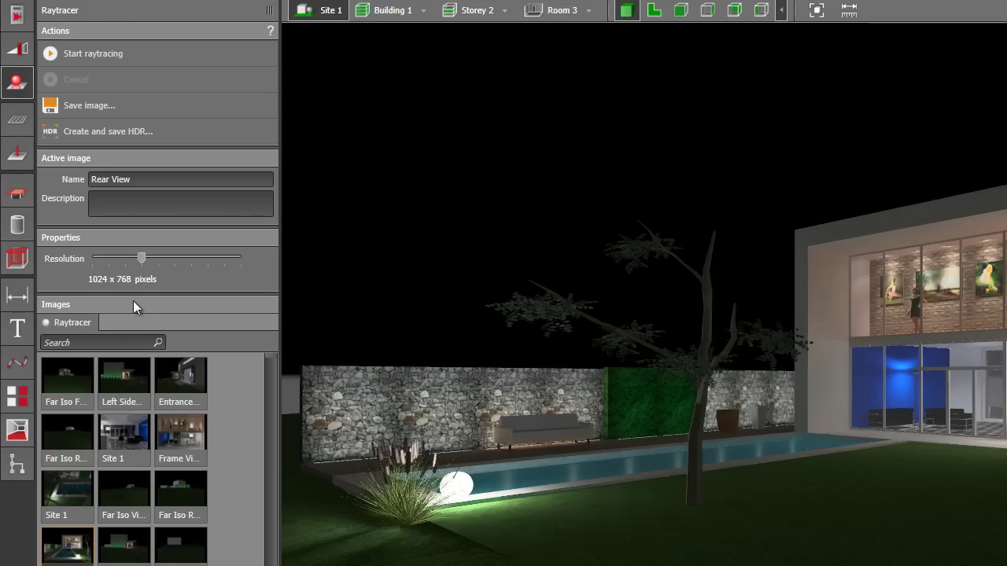
left_click(84, 53)
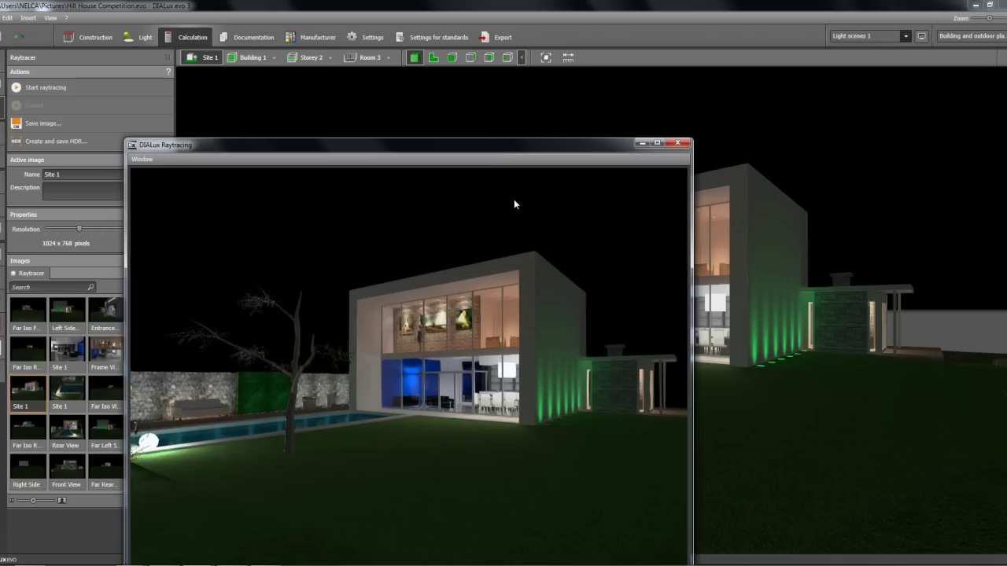
- Compare the finished raytraced image with the model view behind it, and close the image window
left_click_drag(497, 148, 548, 110)
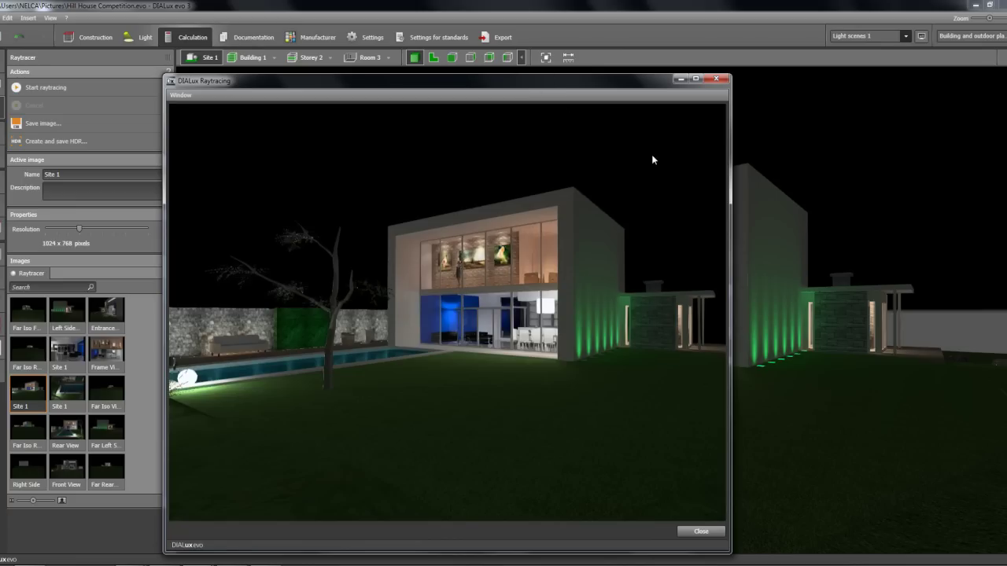
left_click_drag(631, 80, 657, 45)
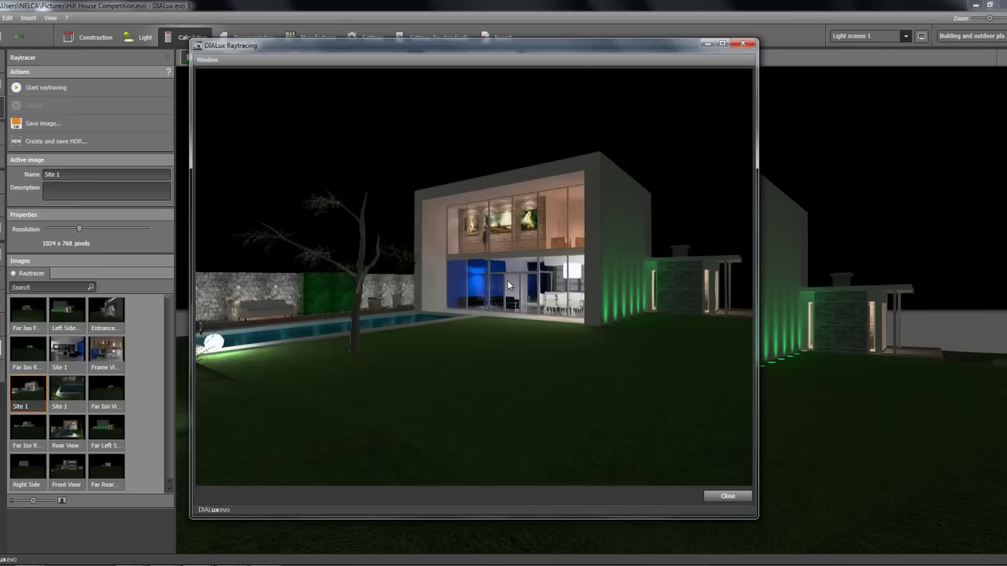
left_click_drag(503, 44, 272, 39)
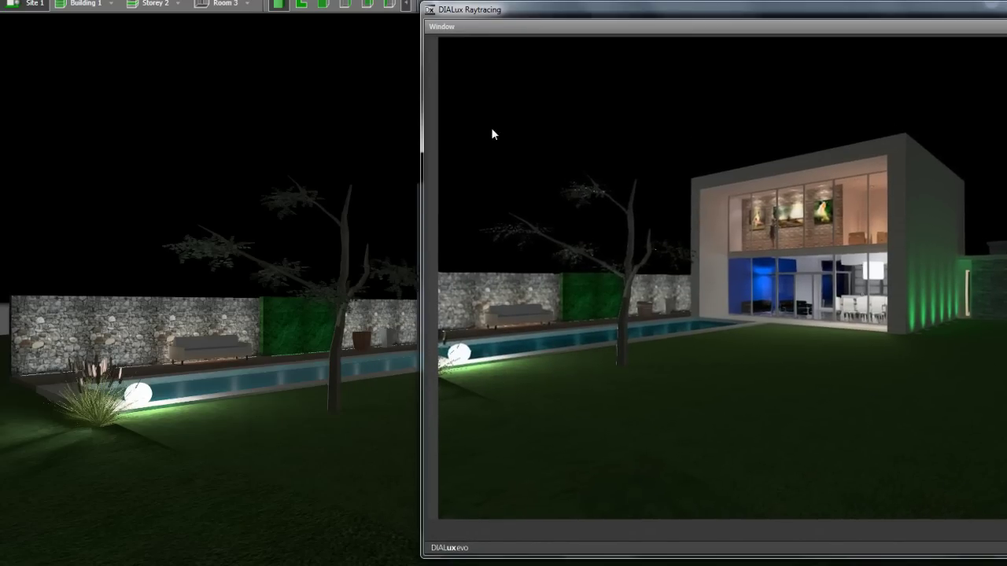
left_click_drag(510, 14, 589, 20)
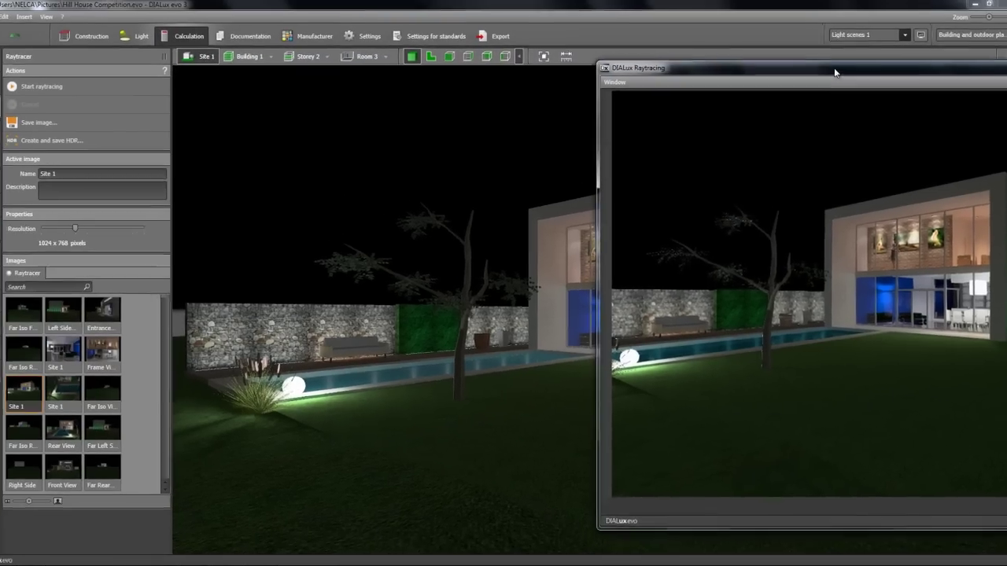
left_click_drag(779, 20, 453, 38)
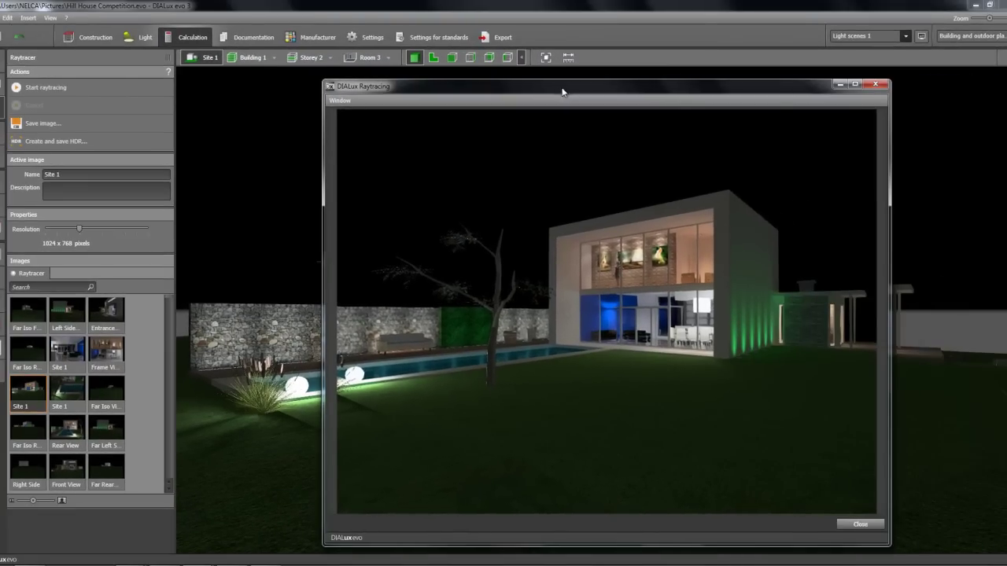
left_click_drag(683, 104, 625, 75)
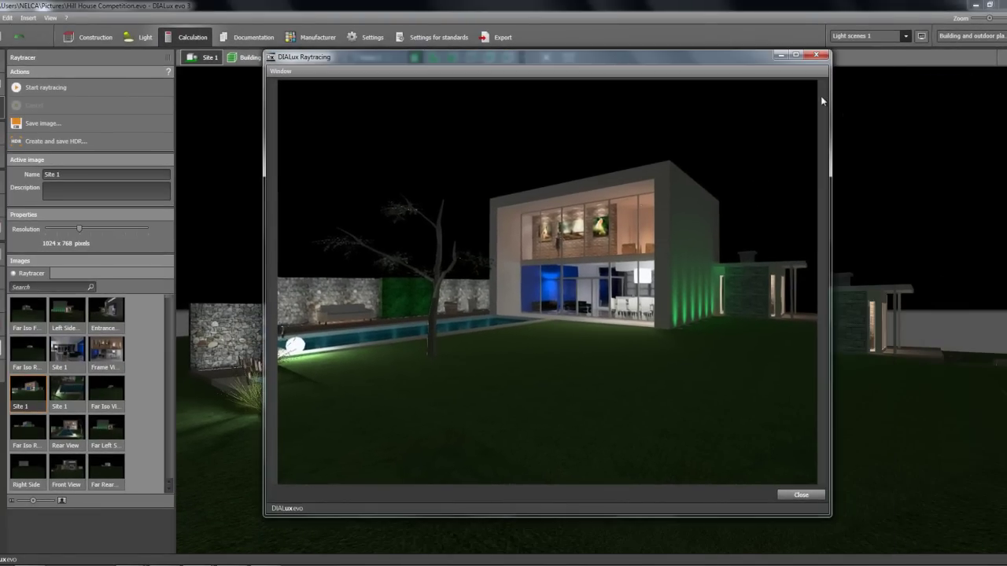
left_click(816, 55)
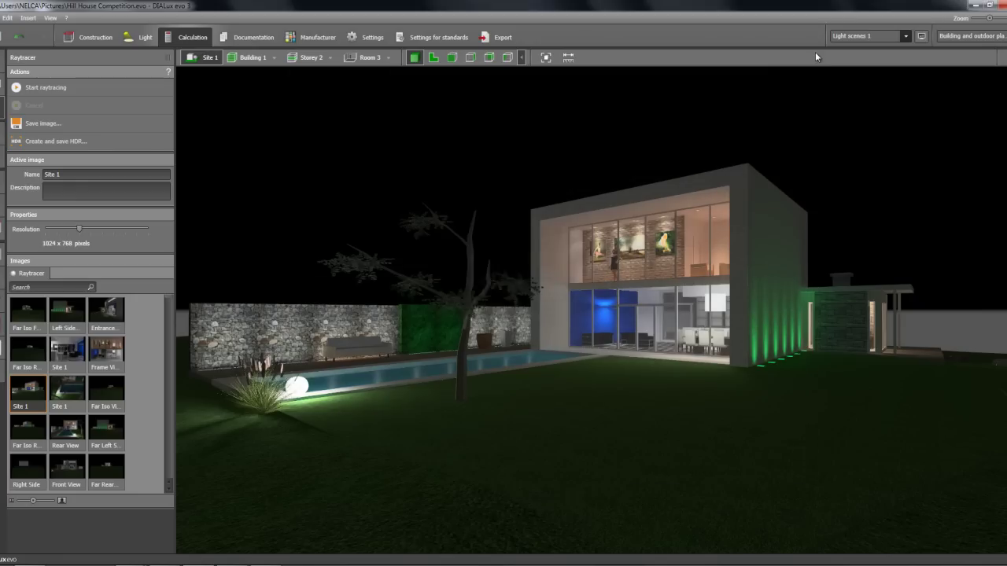
- Rename the new raytraced image of the house and pool as "Angle view"
key("Return")
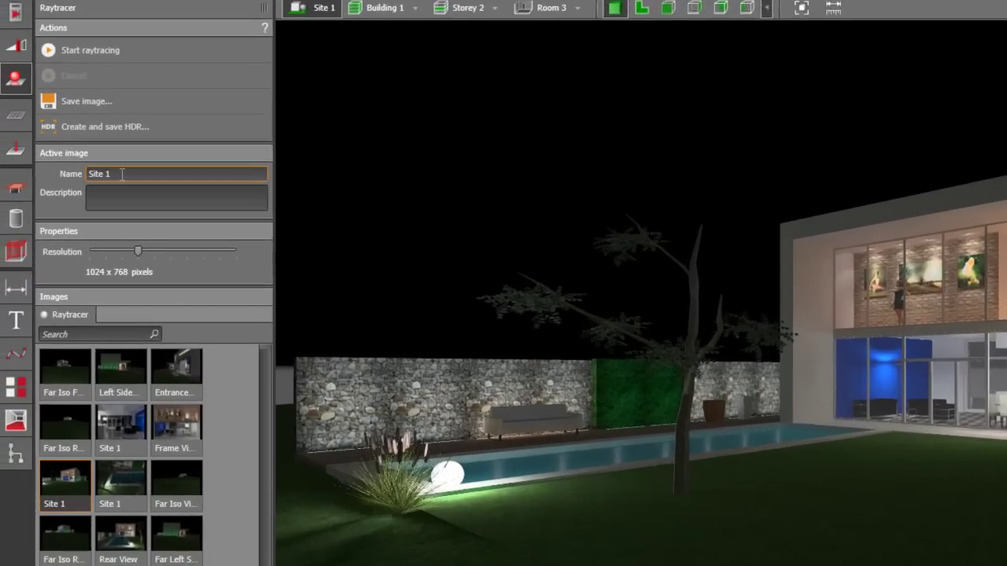
left_click(70, 173)
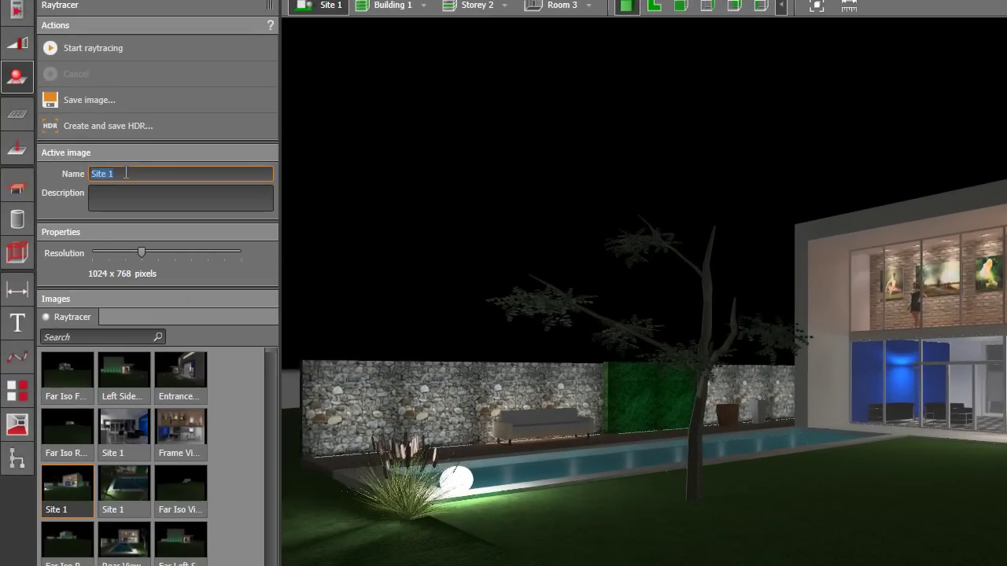
type("Angle view")
key("Return")
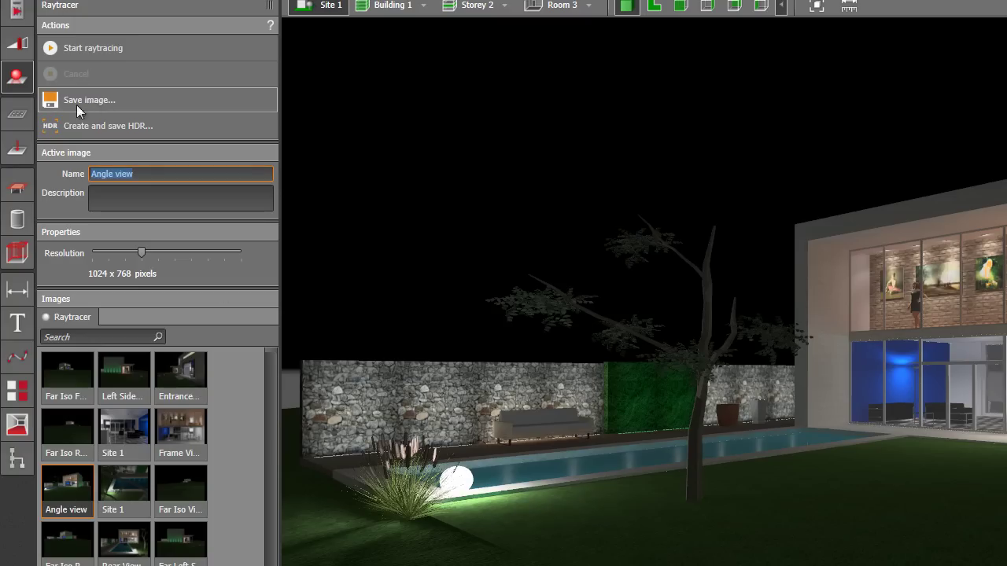
- Save the raytraced image as the JPEG file "Angle view" in the Pictures library and open the exported file
left_click(148, 98)
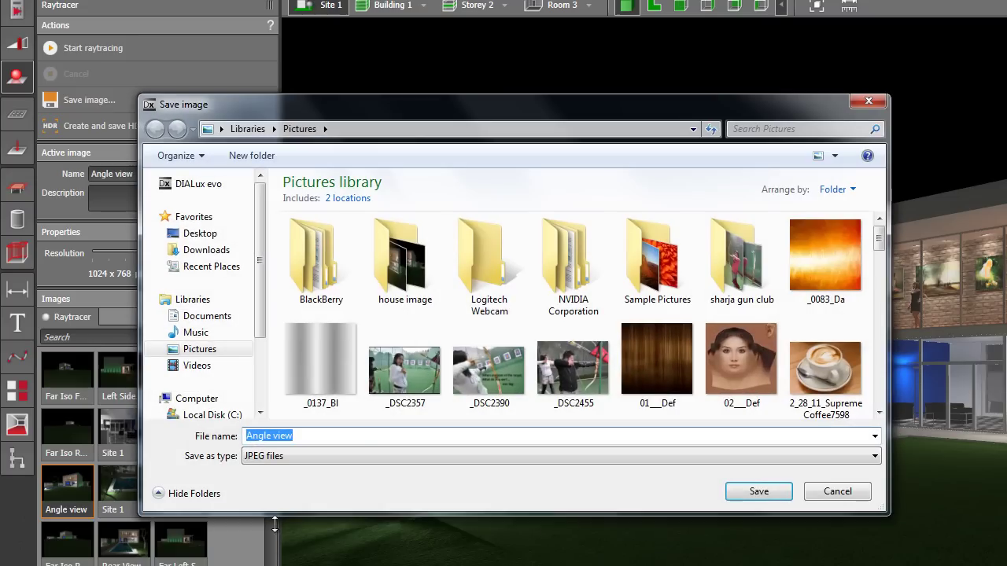
left_click(345, 460)
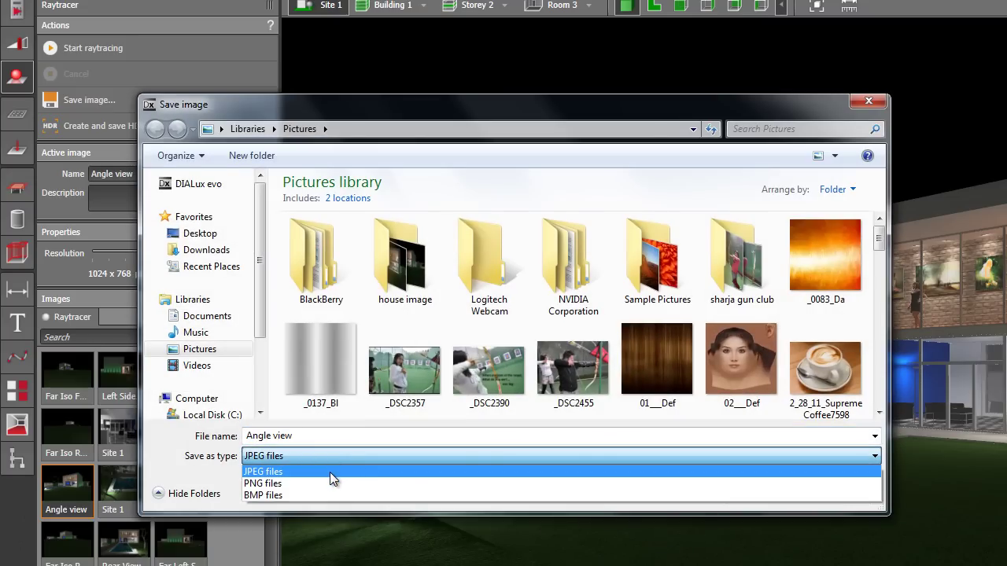
left_click(330, 471)
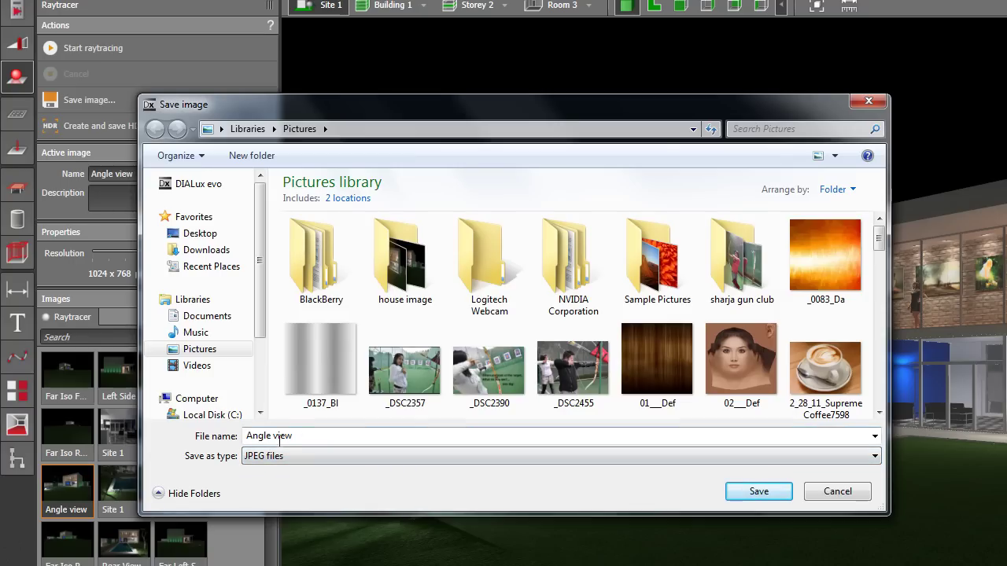
left_click_drag(280, 439, 245, 437)
left_click(729, 492)
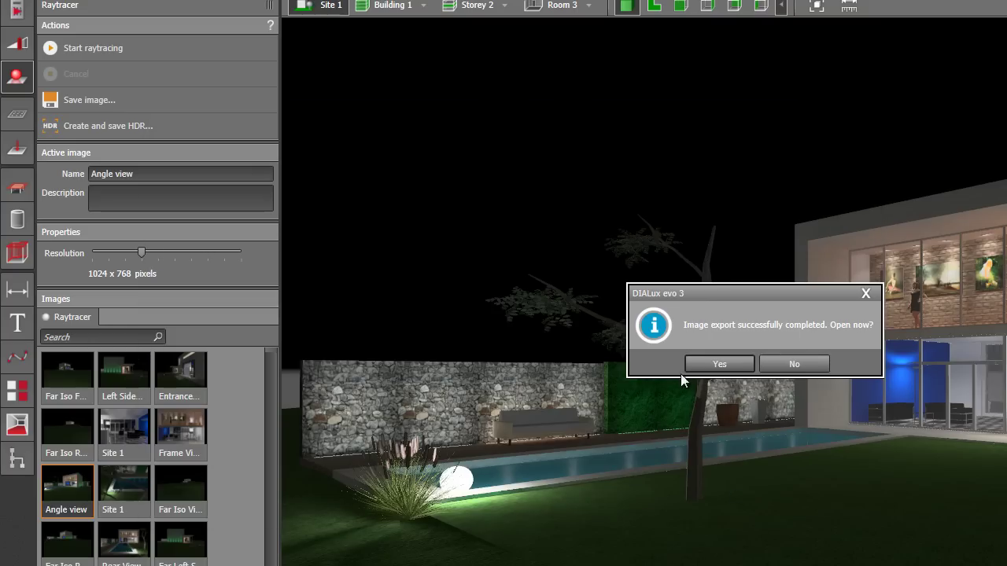
left_click(721, 365)
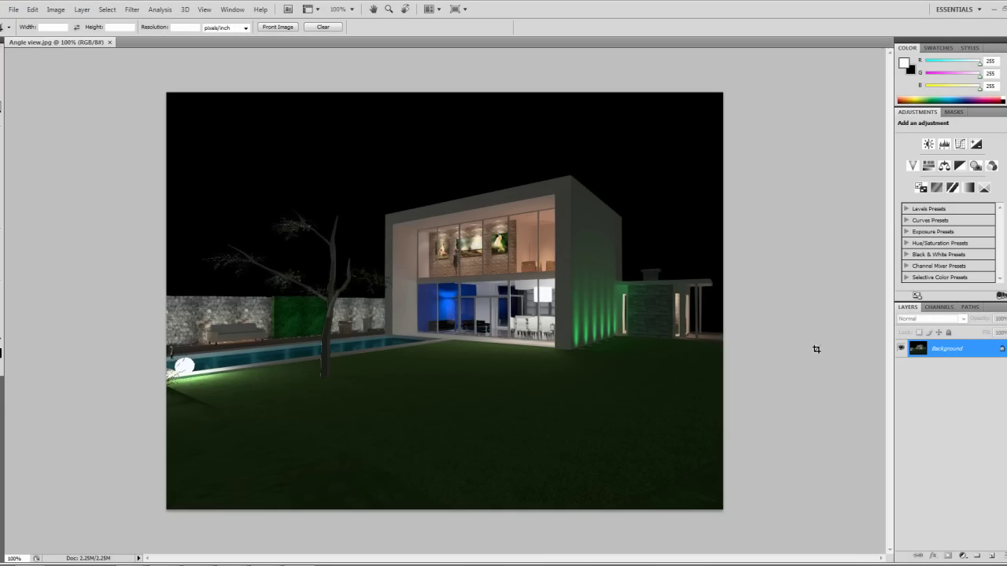
- Try a crop area around the house, pool and foreground lawn in the exported Angle view image
left_click_drag(161, 138, 667, 375)
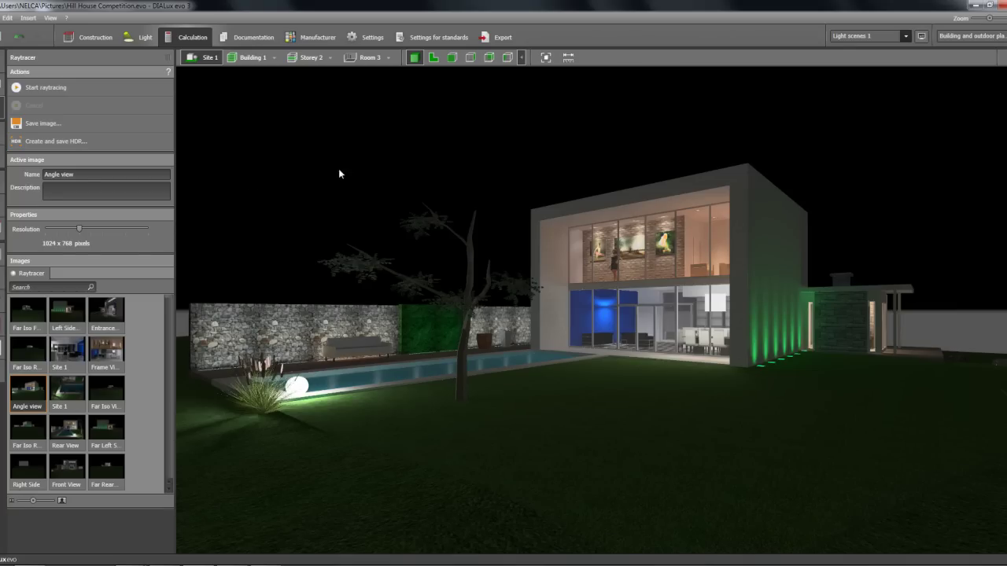
- Face the house straight along the pool and save this camera position as a new view named "1-point perspective view"
left_click_drag(373, 240, 567, 252)
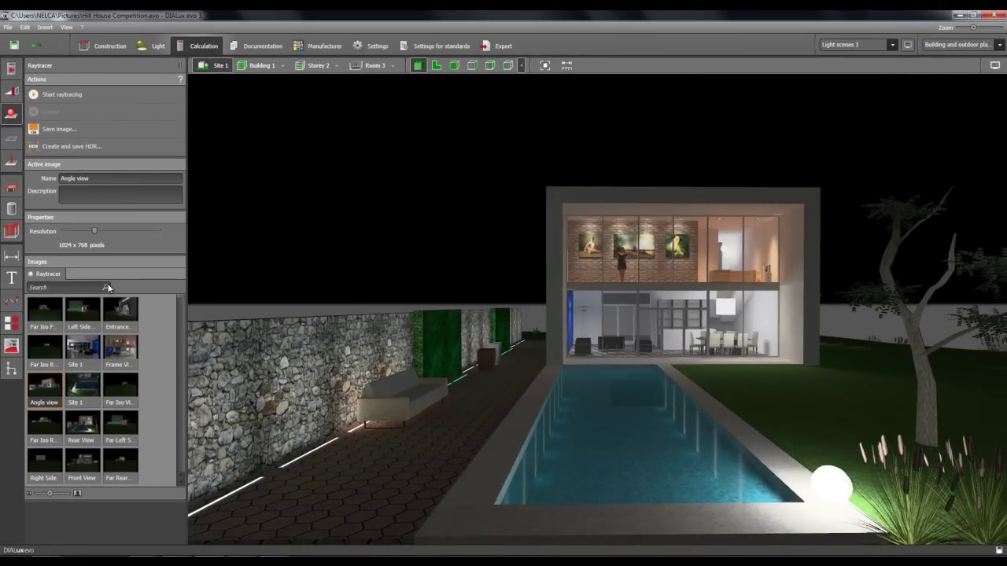
left_click(10, 347)
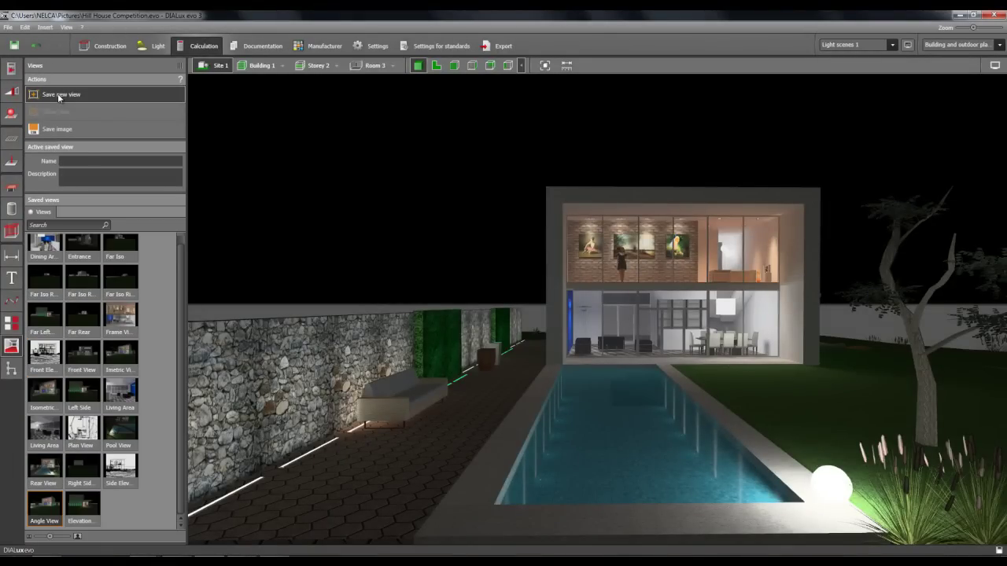
left_click(59, 95)
left_click(93, 162)
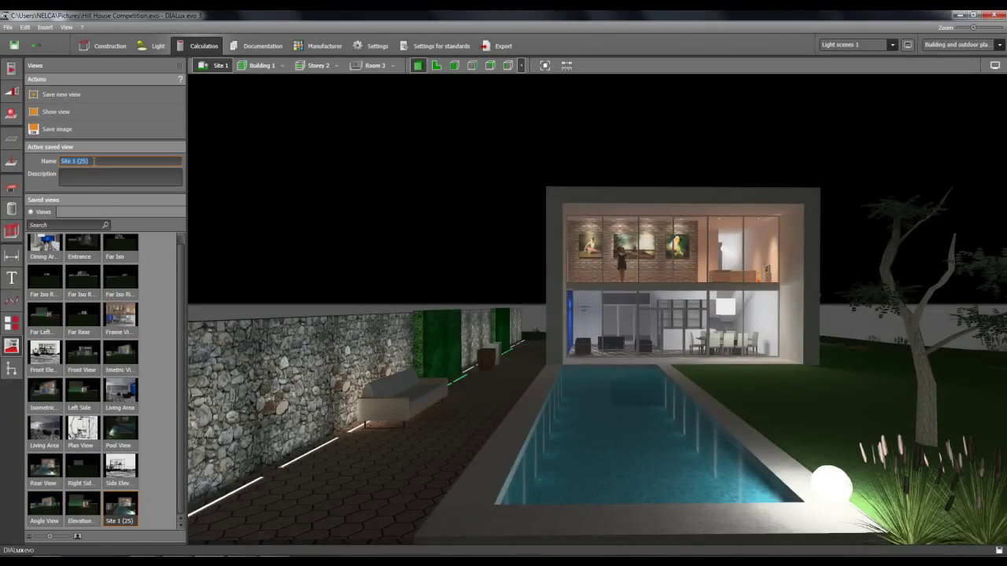
type("i-point ve")
key("BackSpace")
key("BackSpace")
type("perspective view")
key("Return")
- Restore the saved 1-point perspective view after orbiting away, and start raytracing it at 800 x 600 pixels
left_click_drag(256, 247, 526, 285)
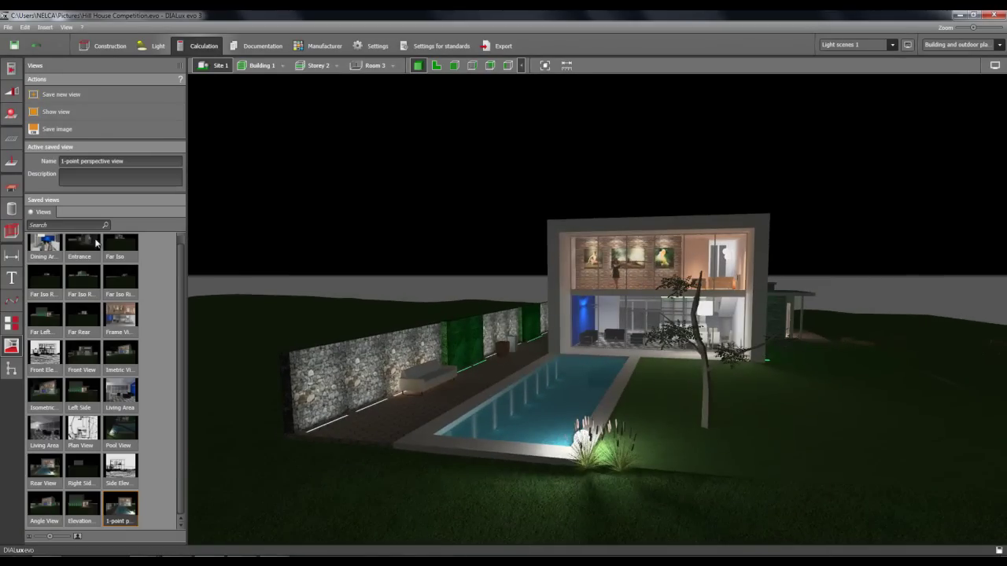
double_click(80, 508)
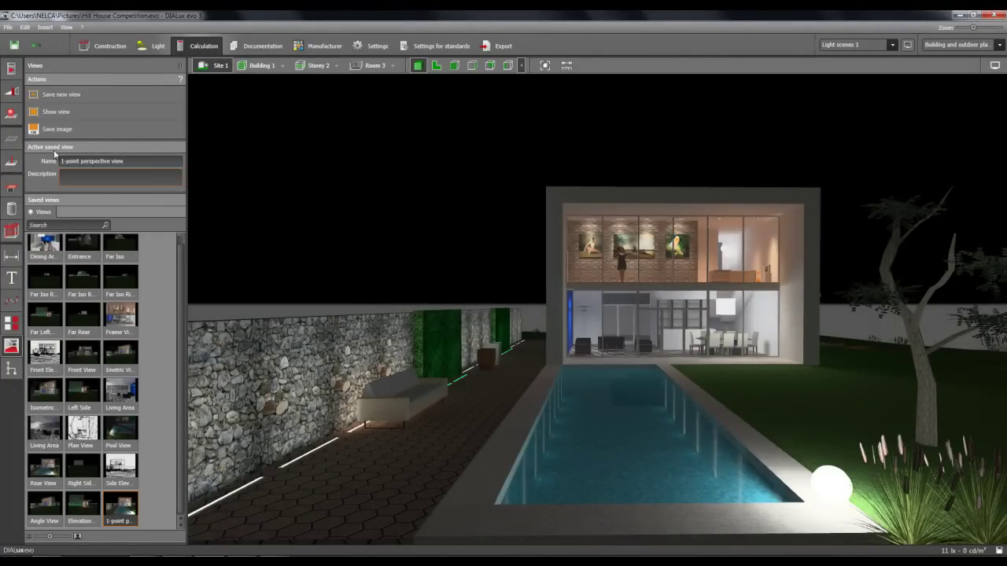
left_click(11, 112)
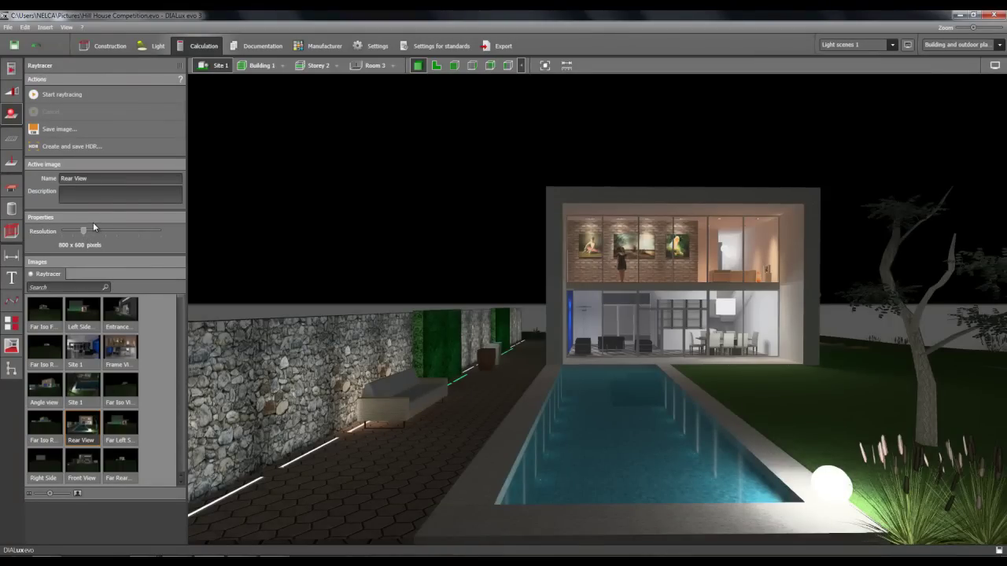
left_click(74, 95)
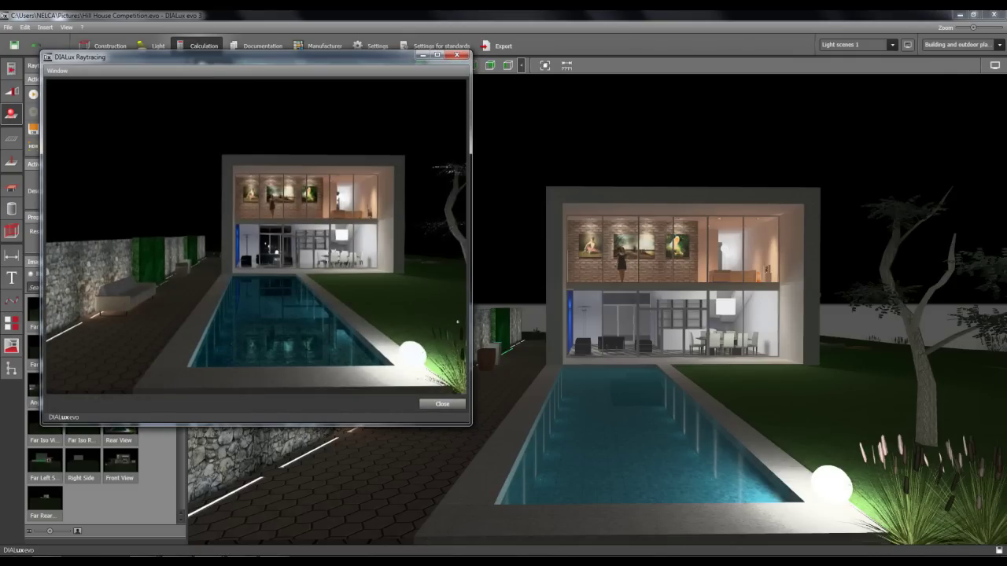
- Compare the raytraced pool image with the model view behind it, checking the water and glass reflections
left_click_drag(257, 61, 340, 69)
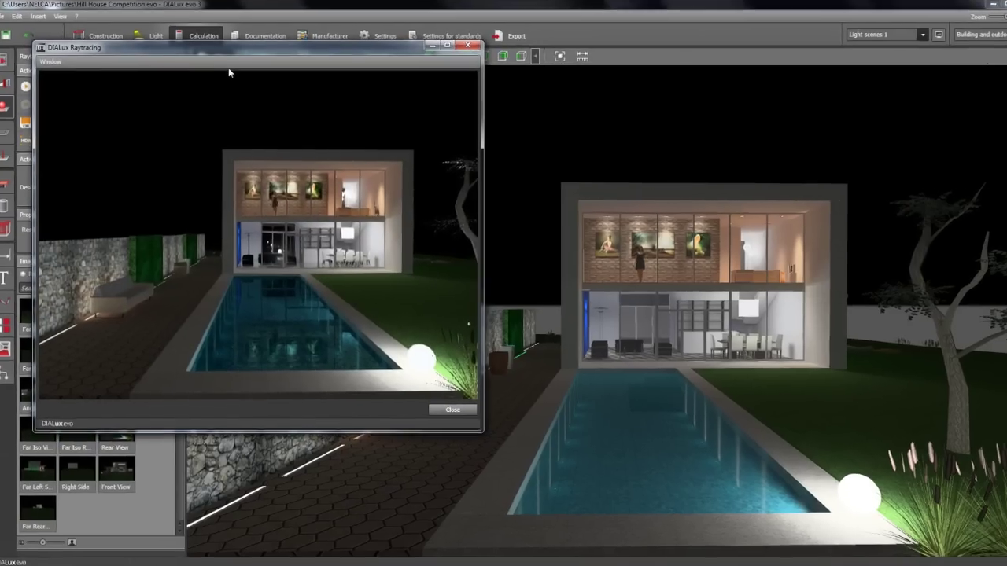
left_click_drag(362, 36, 516, 79)
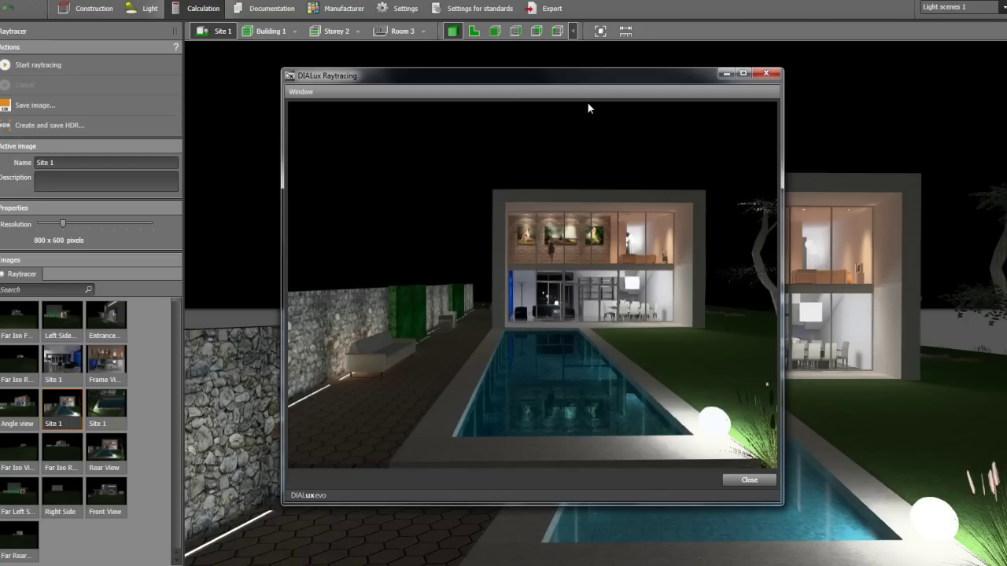
left_click_drag(496, 83, 280, 70)
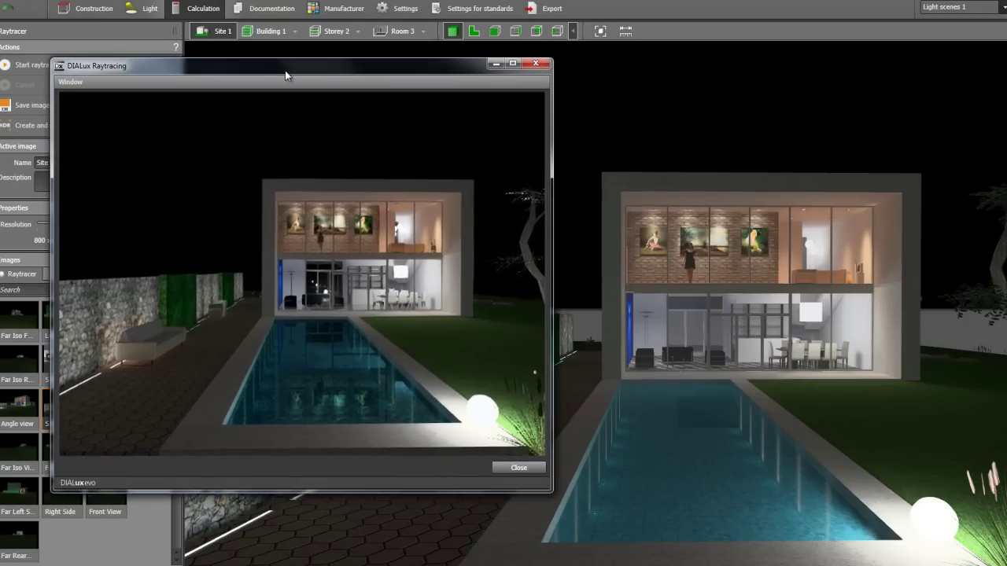
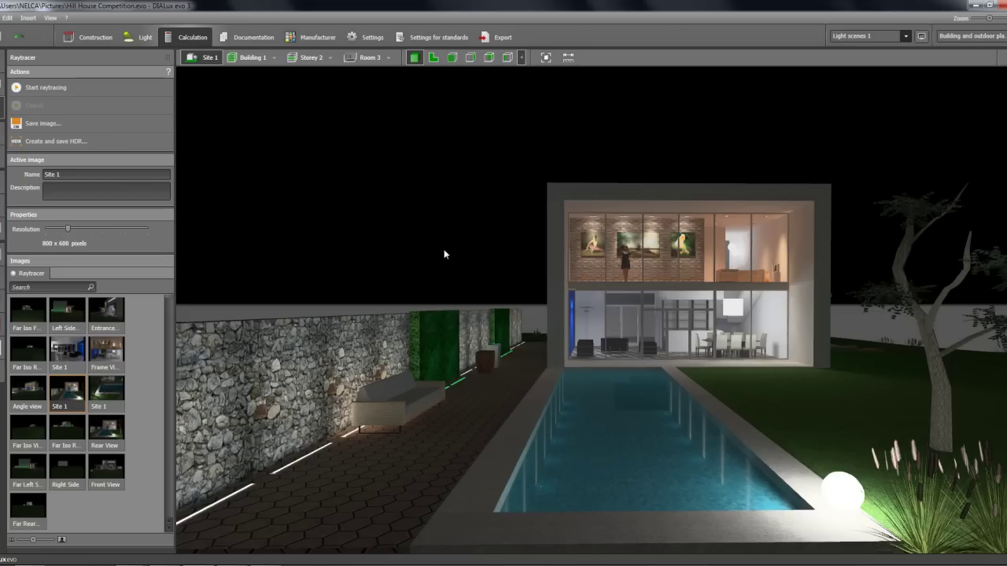
- Export the 1-point perspective view of the model as the JPEG file "1-point view" in the Pictures library and open it
left_click_drag(468, 270, 500, 286)
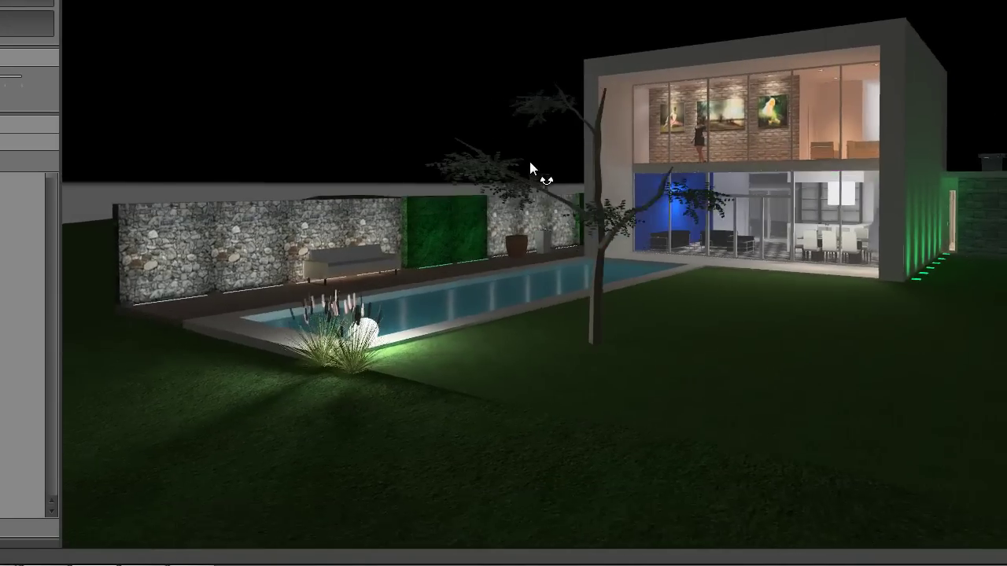
left_click_drag(529, 162, 494, 248)
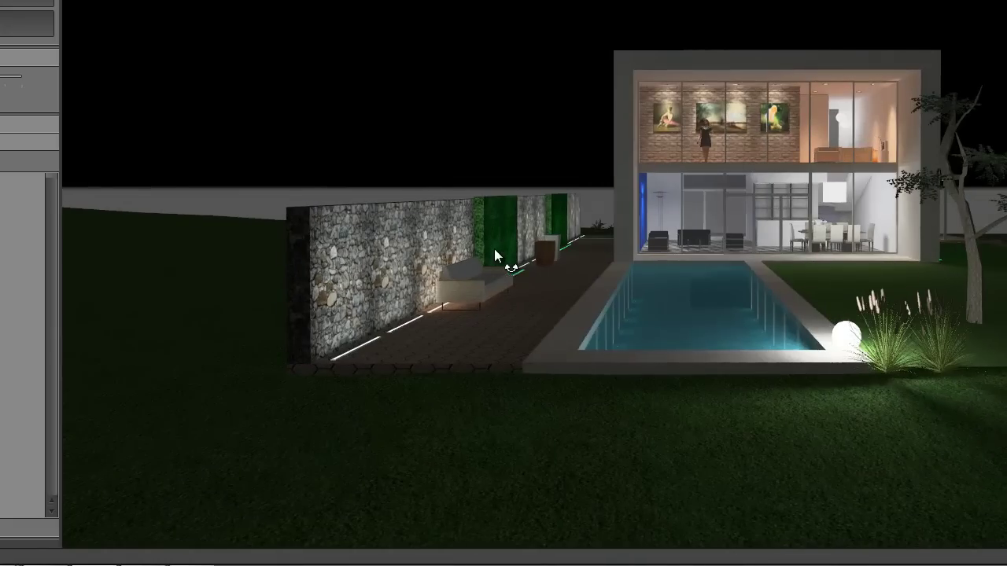
scroll(40, 379, "down", 3)
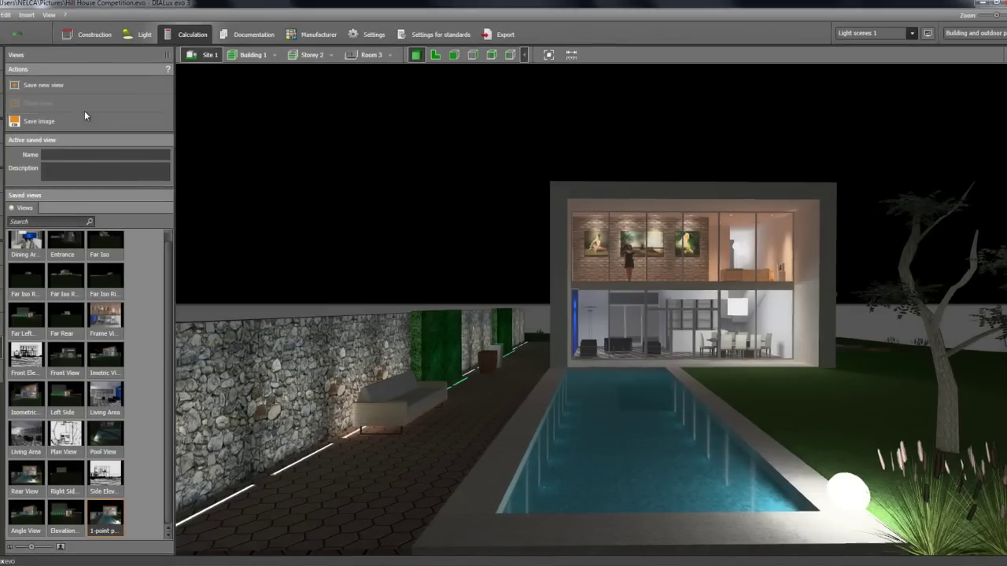
type("1-point view")
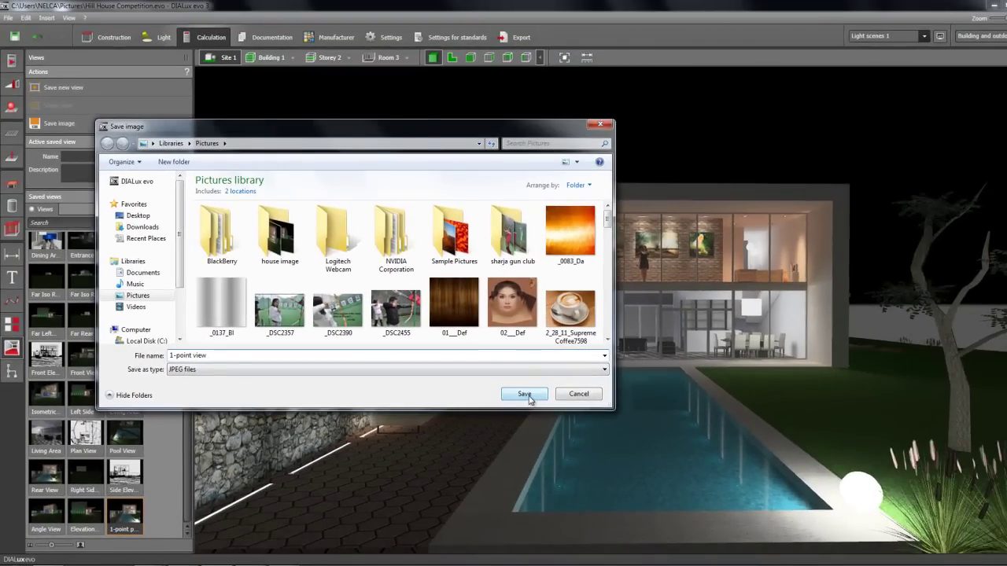
left_click(635, 413)
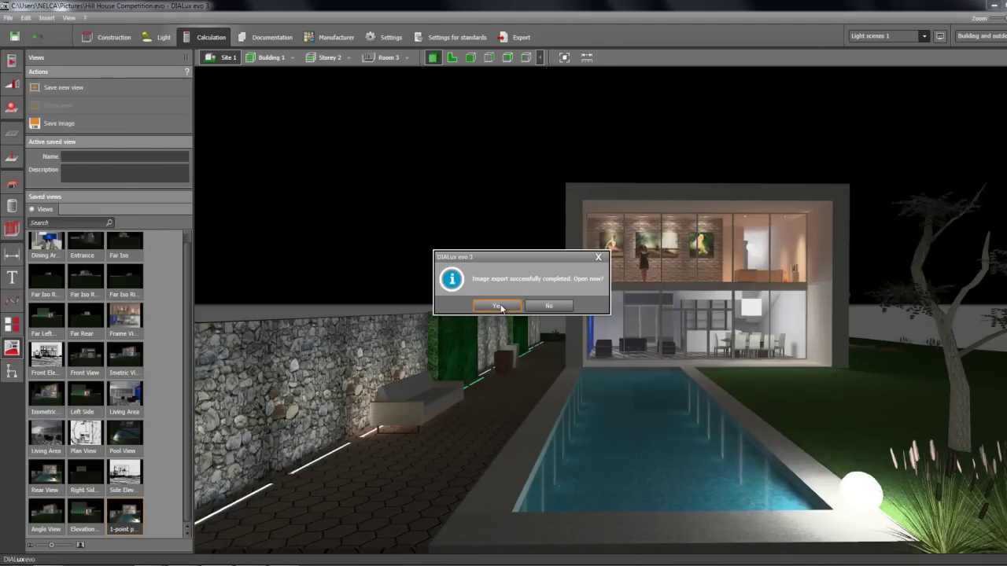
left_click(500, 306)
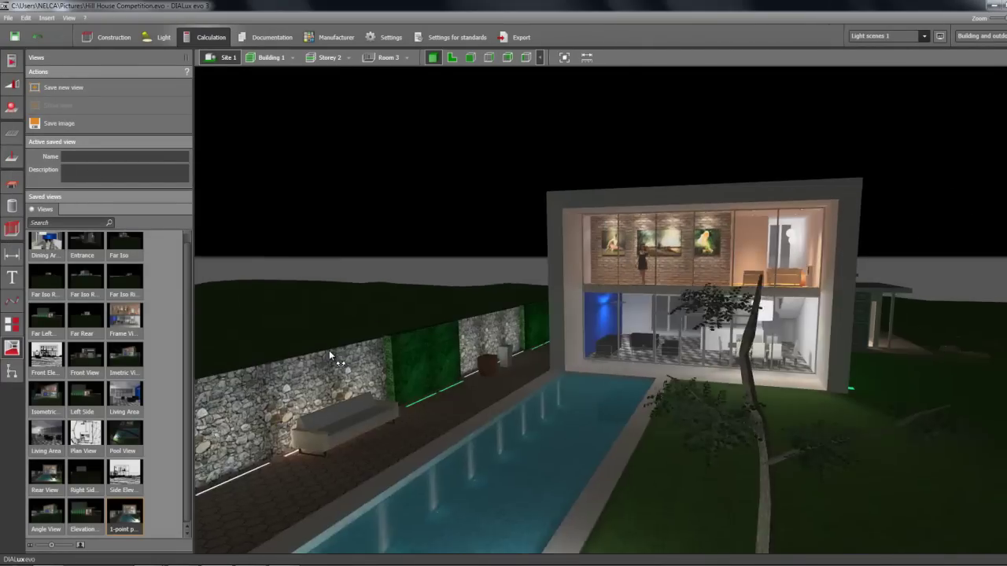
- Review the saved raytraced images of the entrance and the far isometric views, closing each image window
left_click(10, 112)
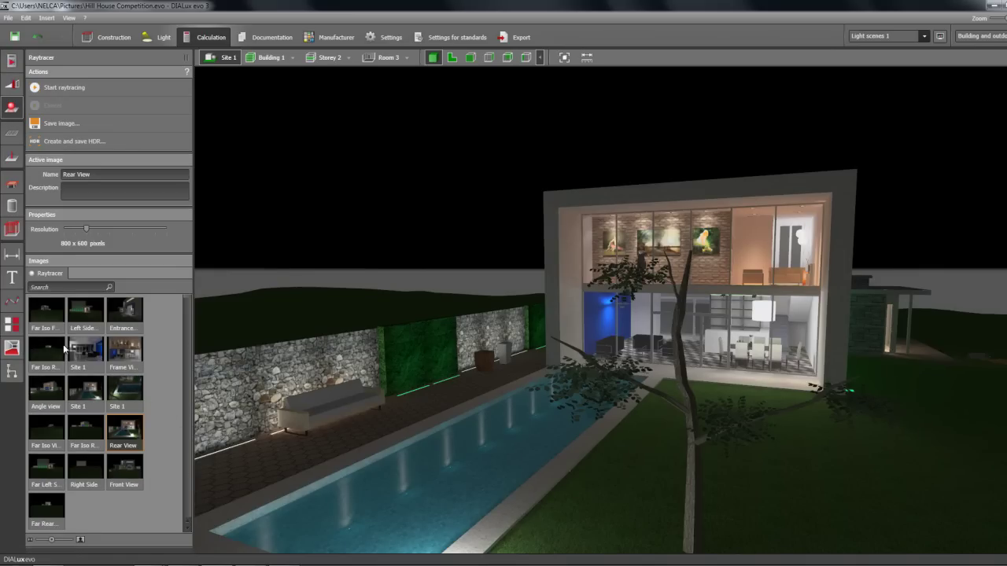
double_click(46, 315)
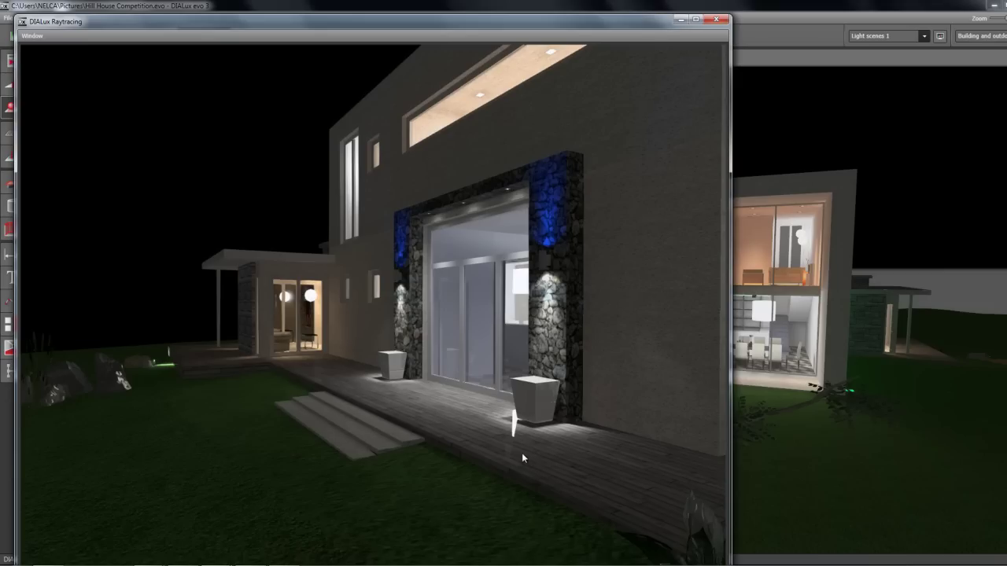
left_click(713, 19)
left_click(716, 22)
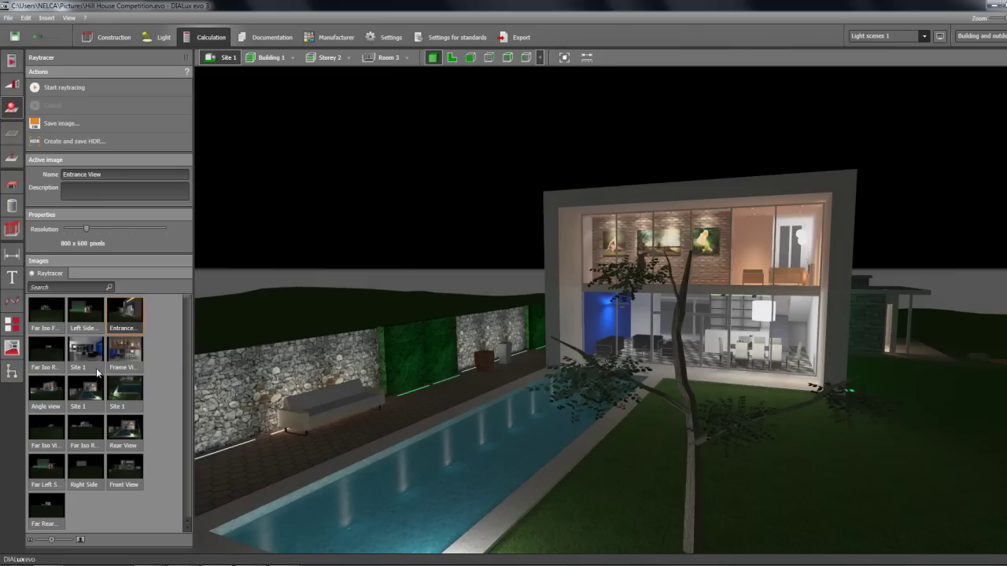
double_click(59, 361)
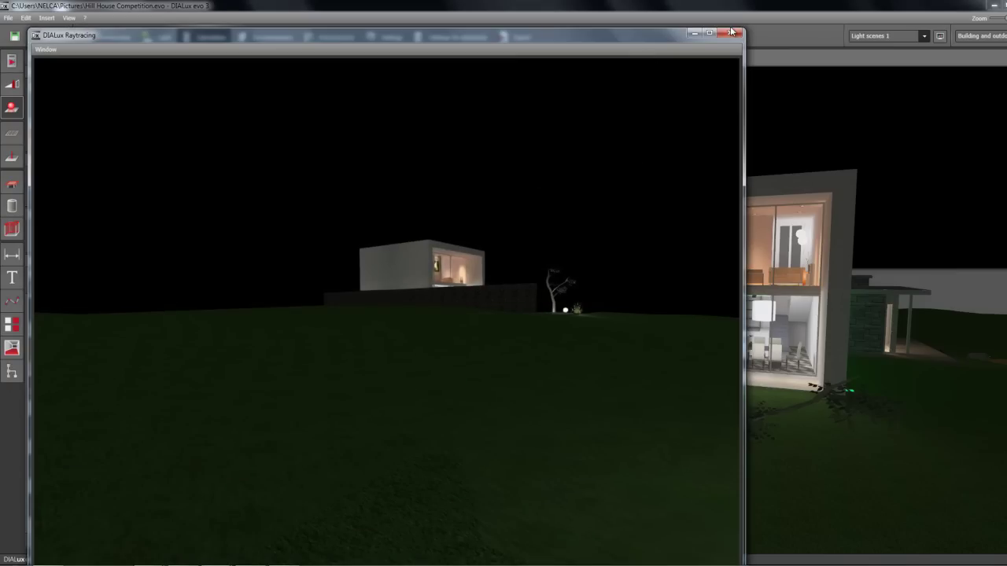
left_click(730, 33)
double_click(86, 435)
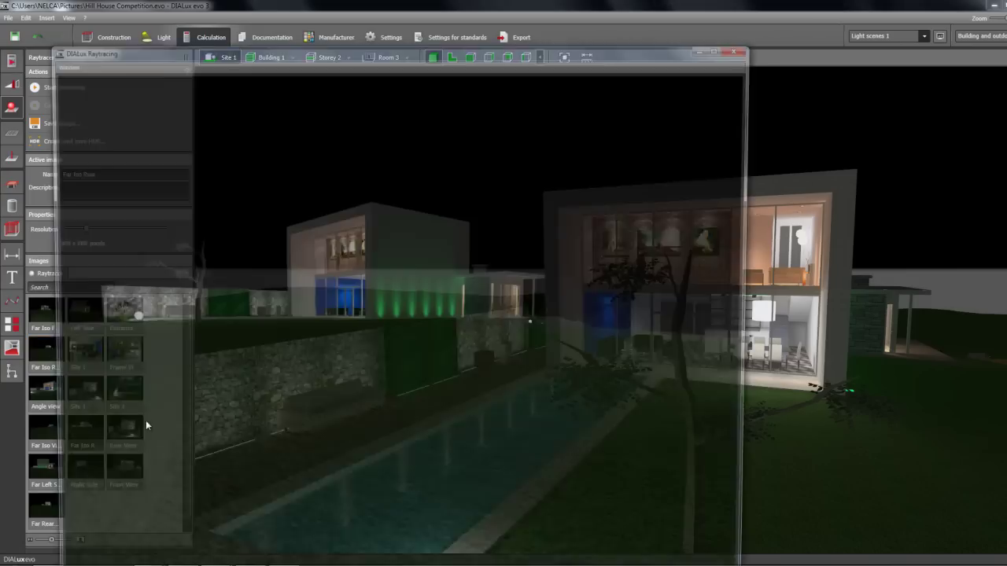
left_click(752, 39)
- Review the saved Rear View and Far Left Side raytraced images, closing each image window
double_click(126, 429)
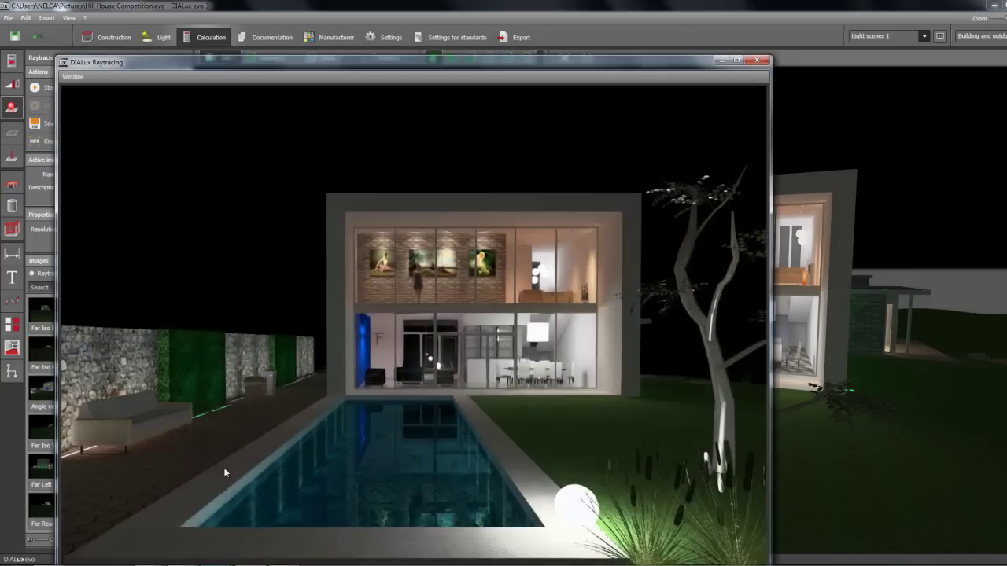
left_click(752, 63)
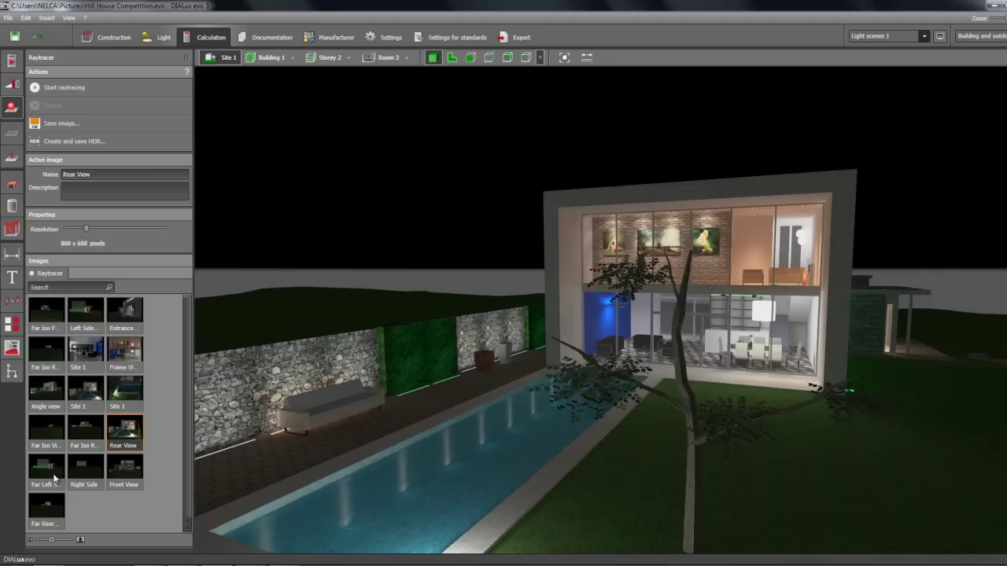
double_click(57, 478)
left_click_drag(699, 77, 731, 32)
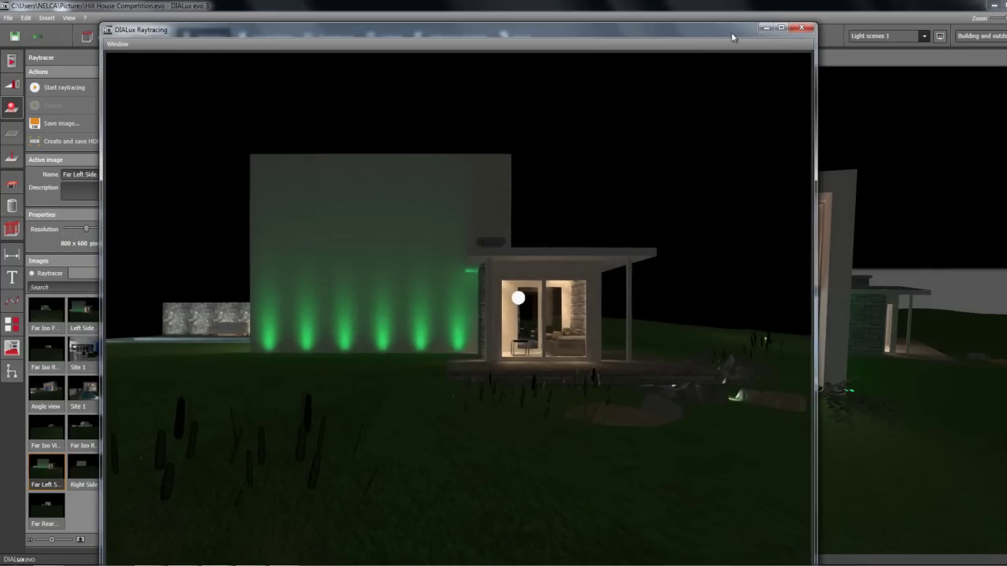
left_click(802, 27)
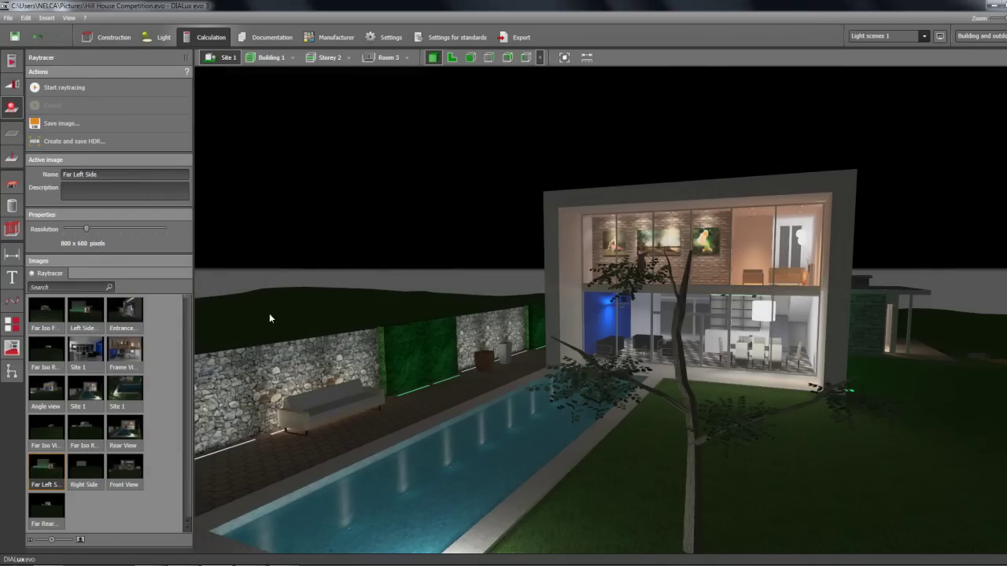
- Review the saved Right Side and Front View raytraced images, closing each image window
double_click(81, 472)
left_click_drag(580, 94, 646, 50)
left_click(853, 45)
double_click(123, 472)
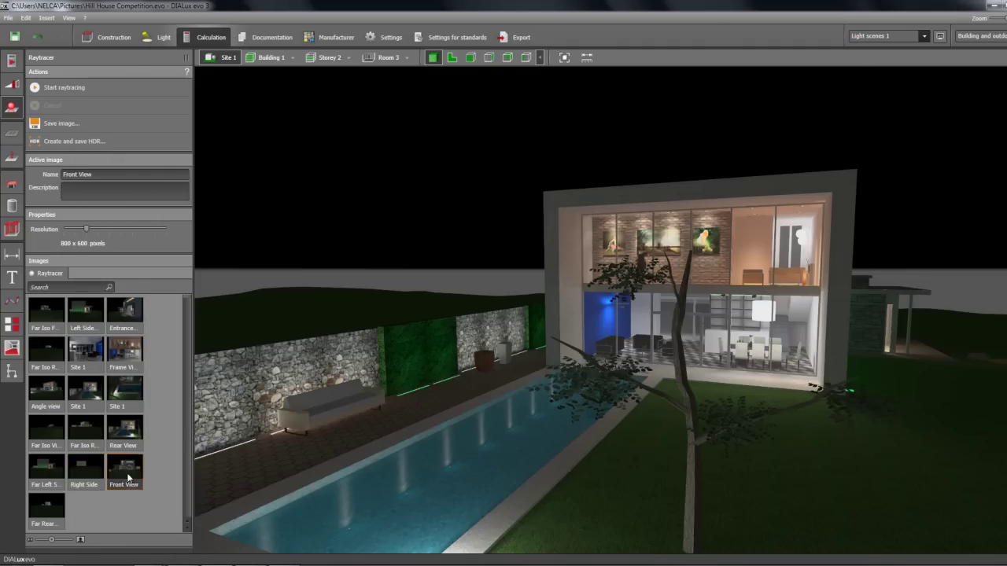
left_click_drag(570, 114, 582, 51)
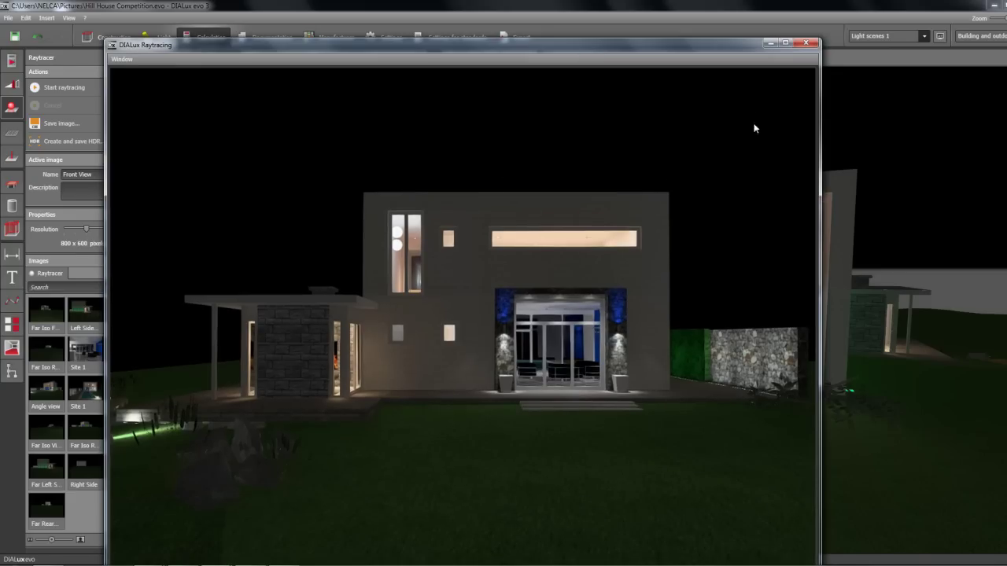
left_click(805, 43)
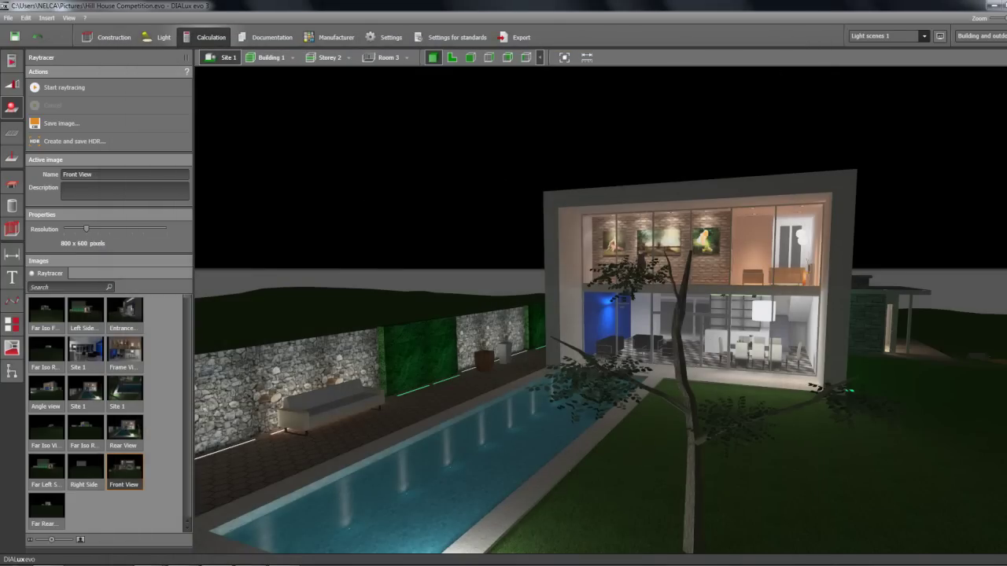
- Switch to the web browser and open the hill house entry in DIALux's Facebook album in a new tab
left_click(86, 511)
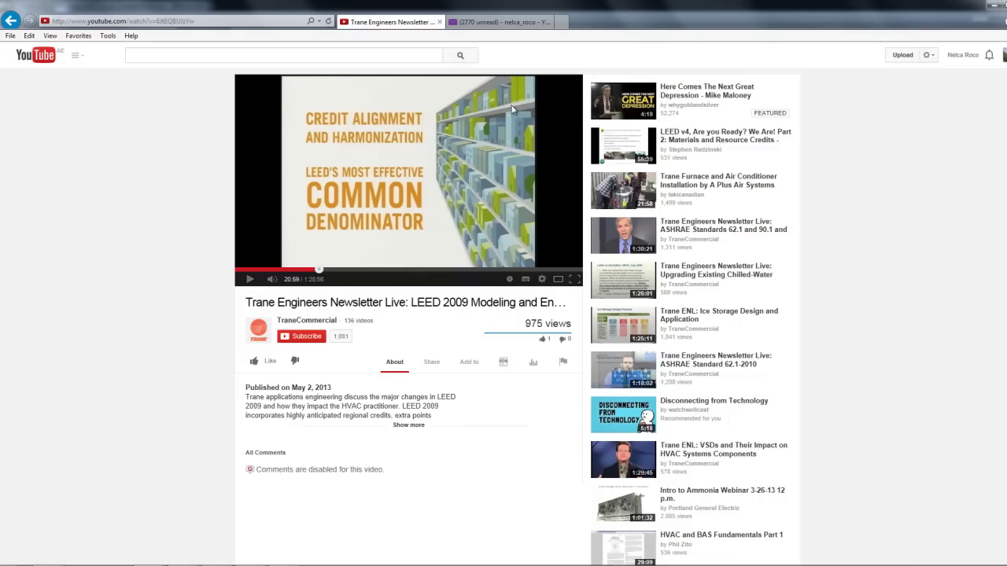
left_click(567, 22)
type("ww")
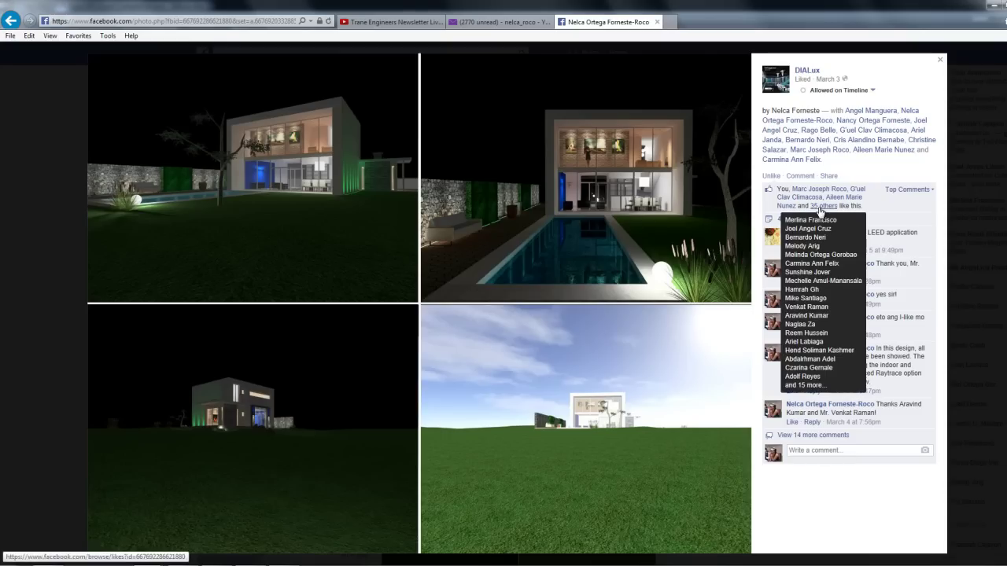
- Look through the other projects in the "DIALux evo - featured project 03/2014 - voting" album up to the last entry
left_click(731, 305)
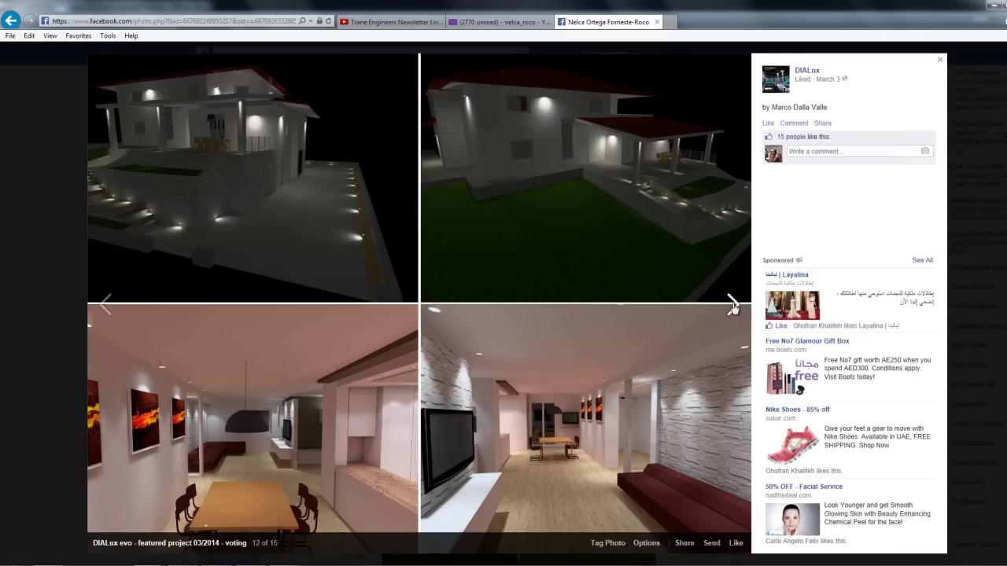
left_click(732, 306)
left_click(732, 306)
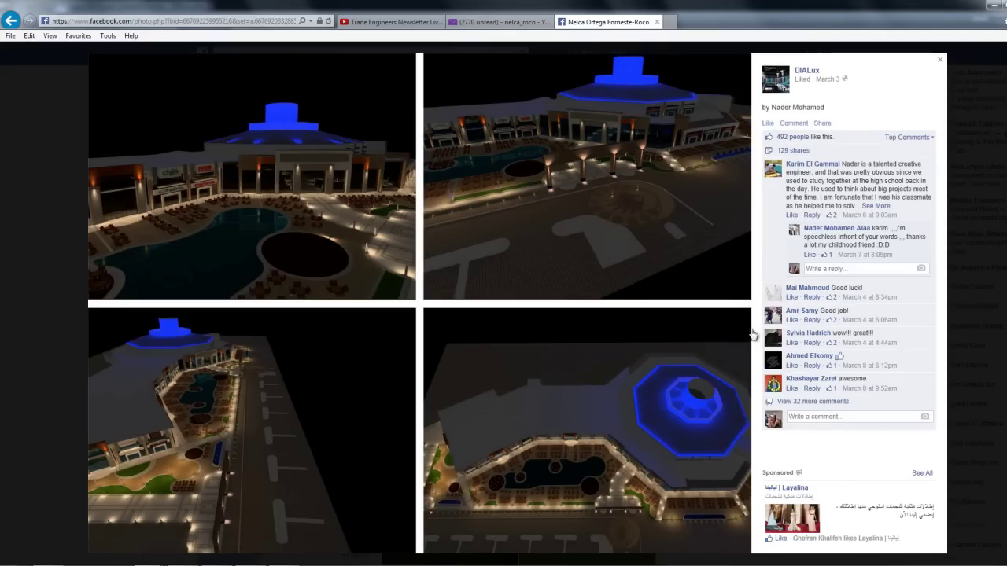
left_click(732, 306)
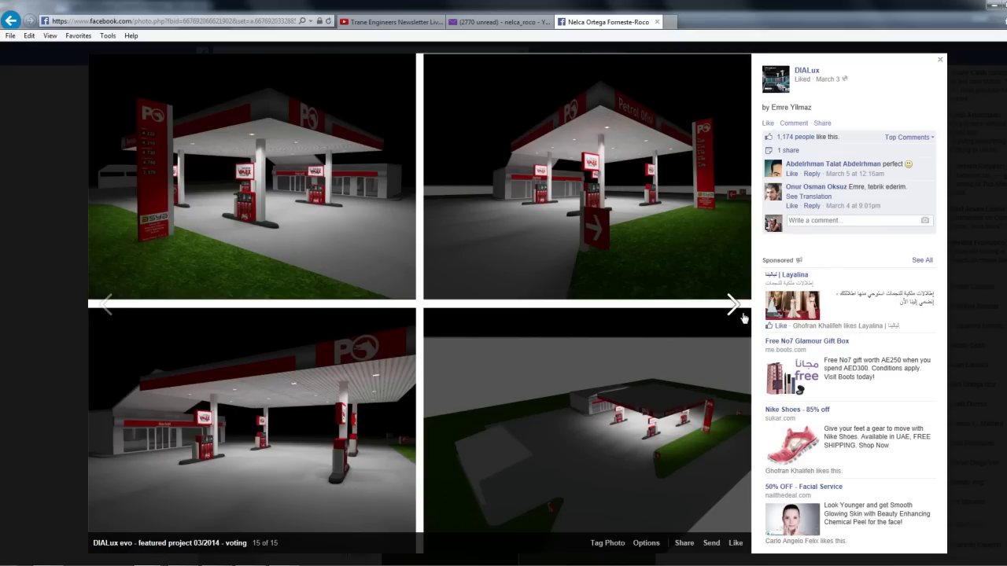
- Return to the start of the voting album and look through its entries up to the illuminated chapel project
left_click(737, 306)
left_click(737, 306)
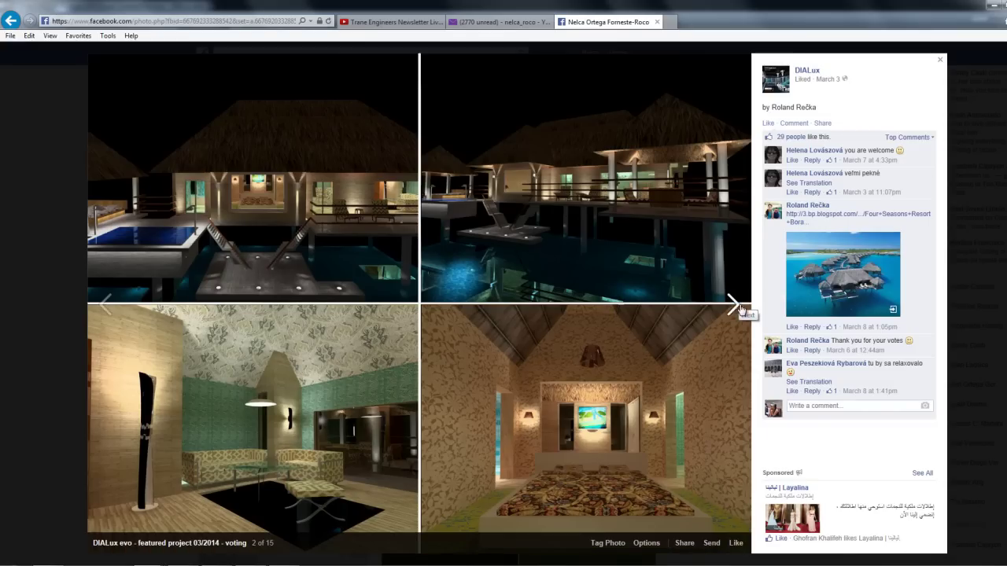
left_click(737, 306)
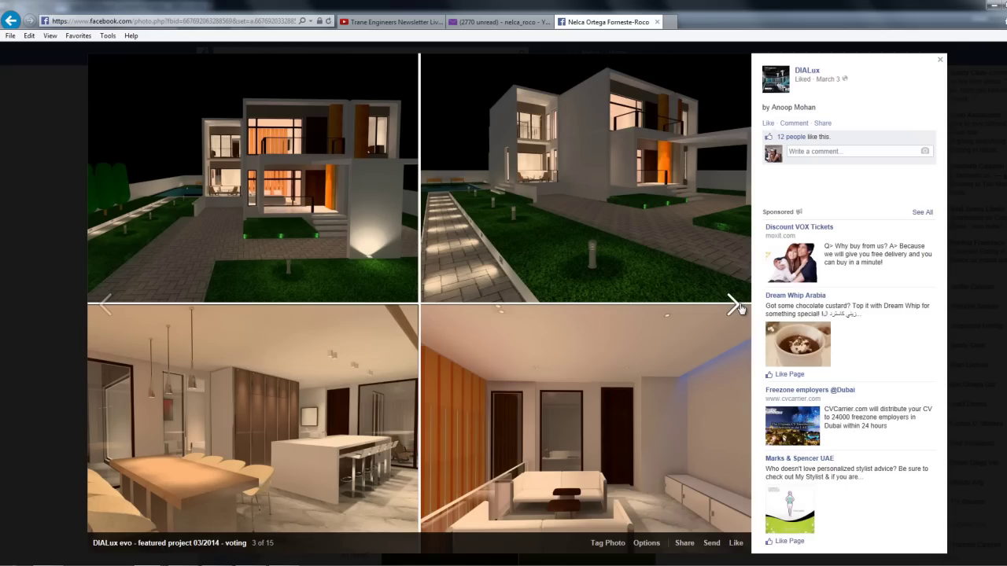
left_click(736, 307)
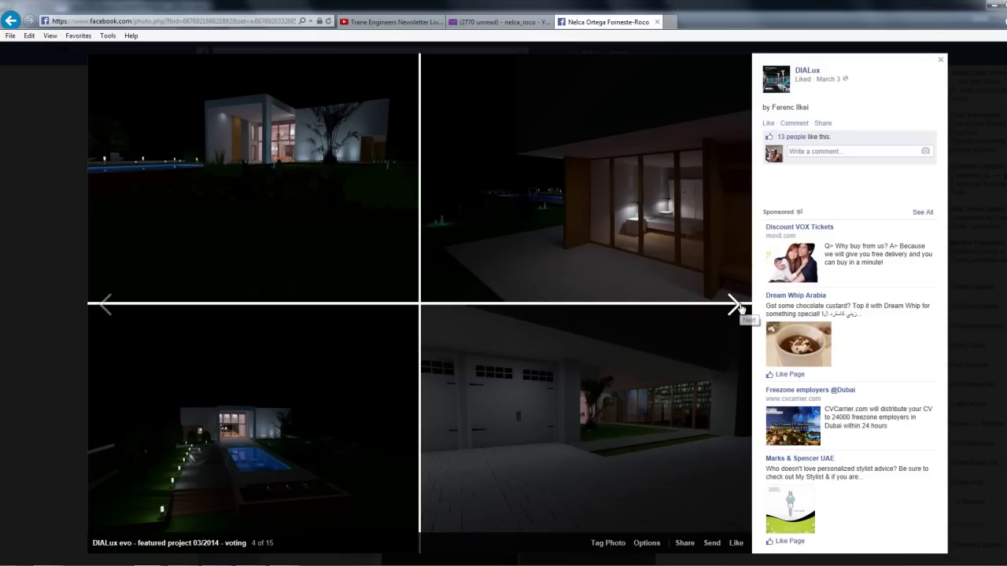
left_click(737, 307)
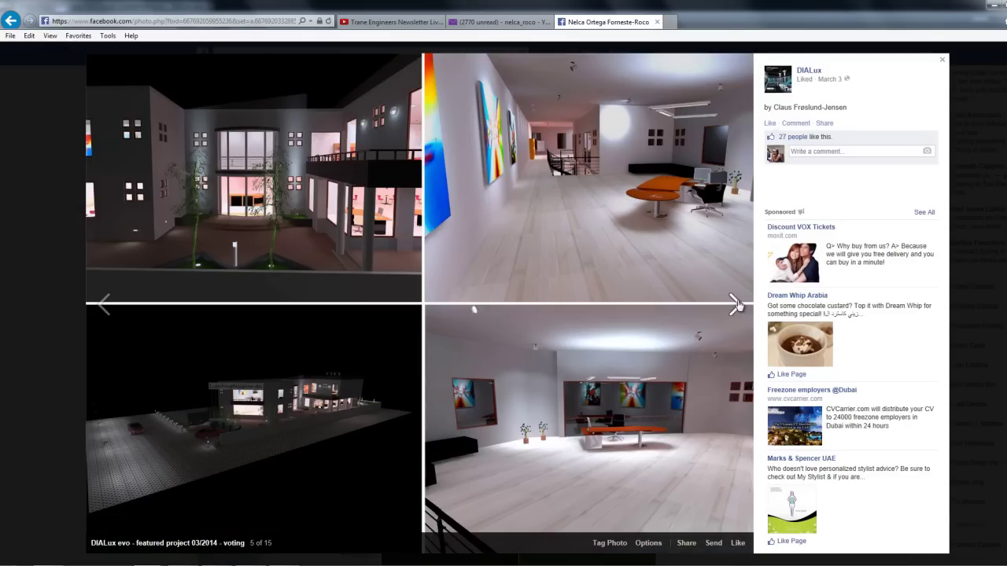
left_click(738, 307)
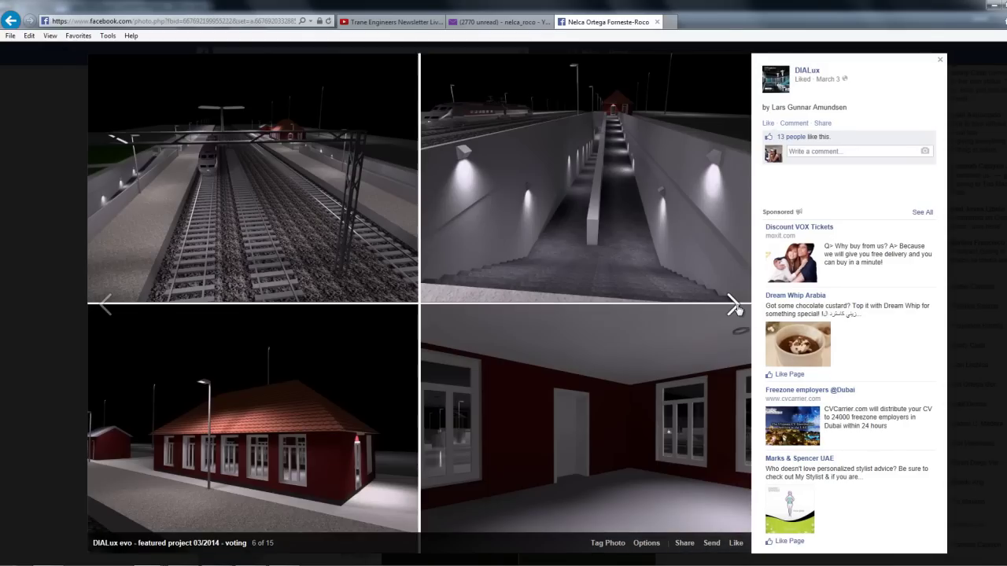
left_click(737, 309)
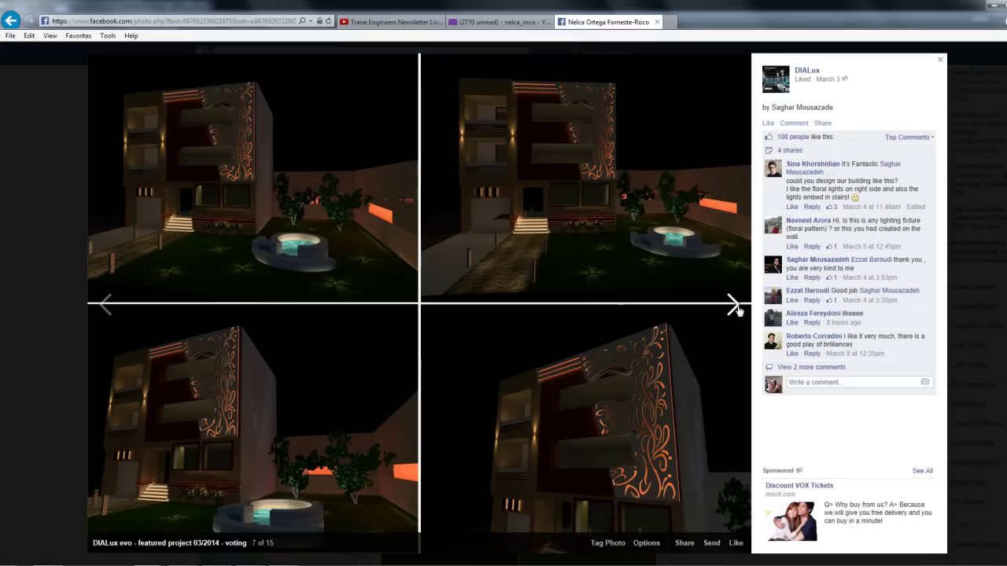
left_click(737, 310)
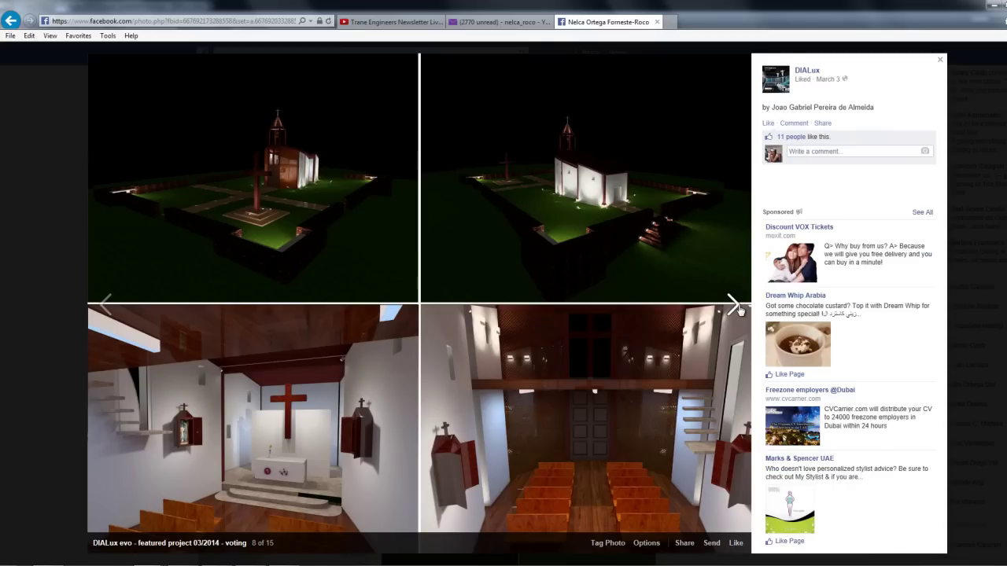
- Revisit the house with the floral light facade, and continue through the album's following entries to the hill house project
left_click(107, 309)
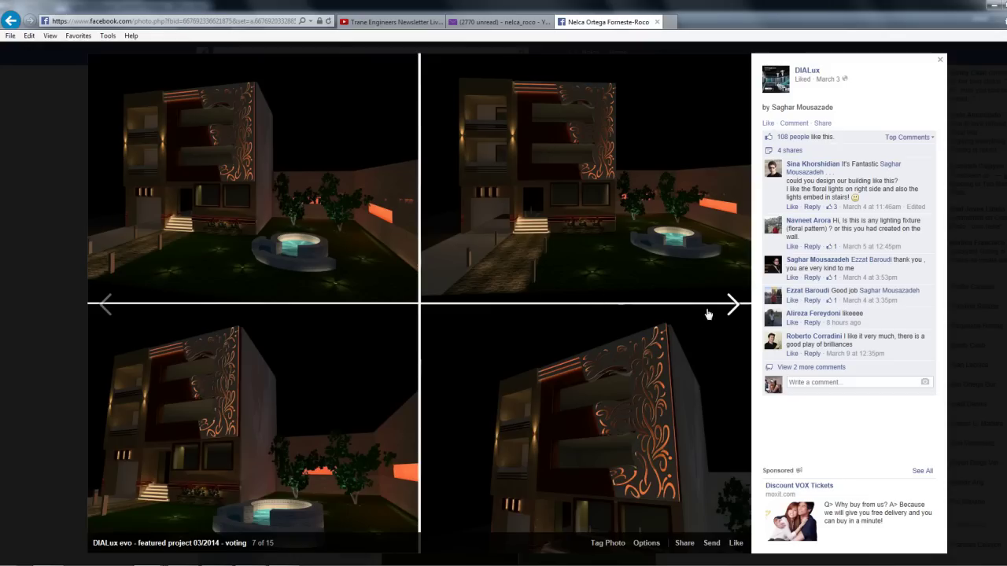
left_click(736, 309)
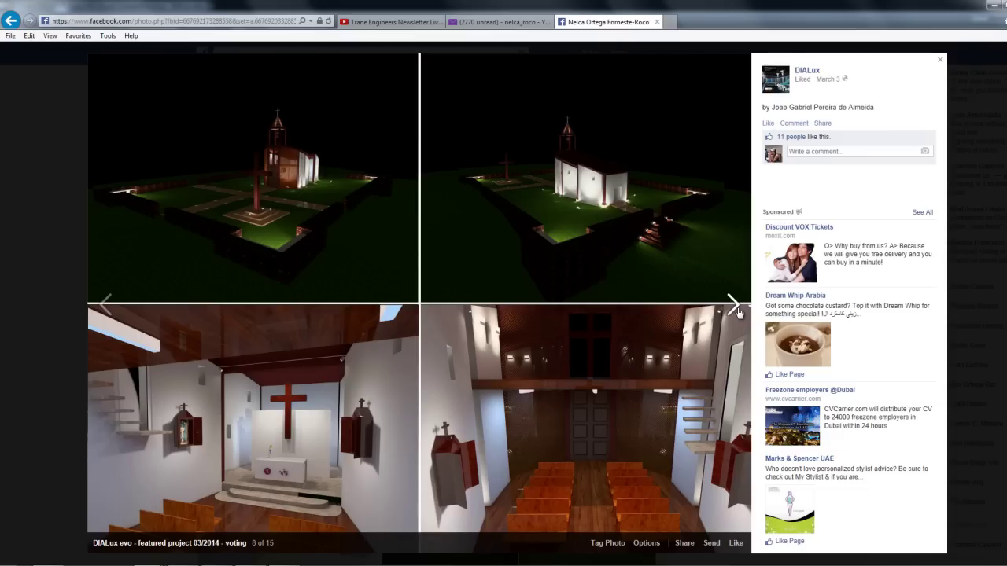
left_click(735, 309)
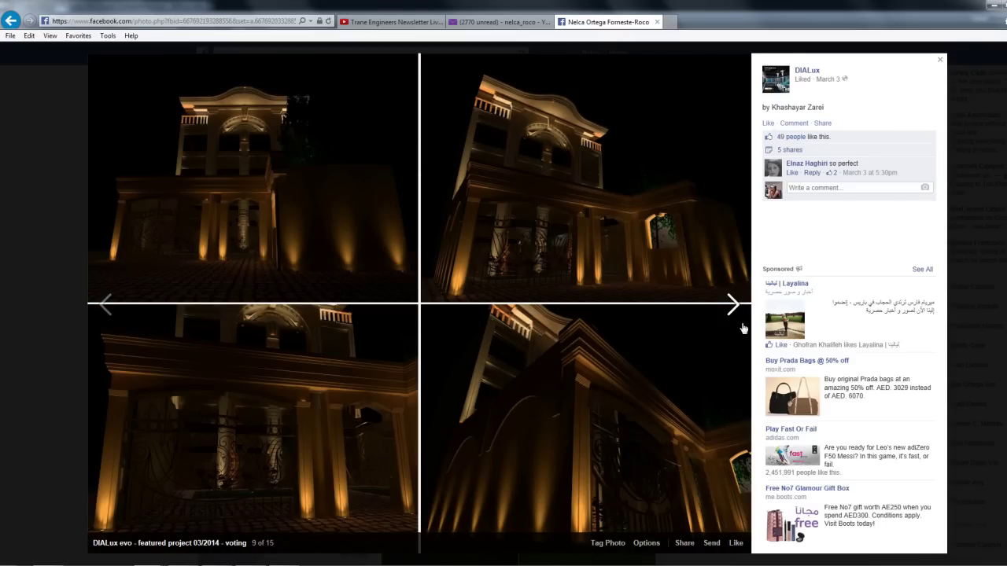
left_click(733, 308)
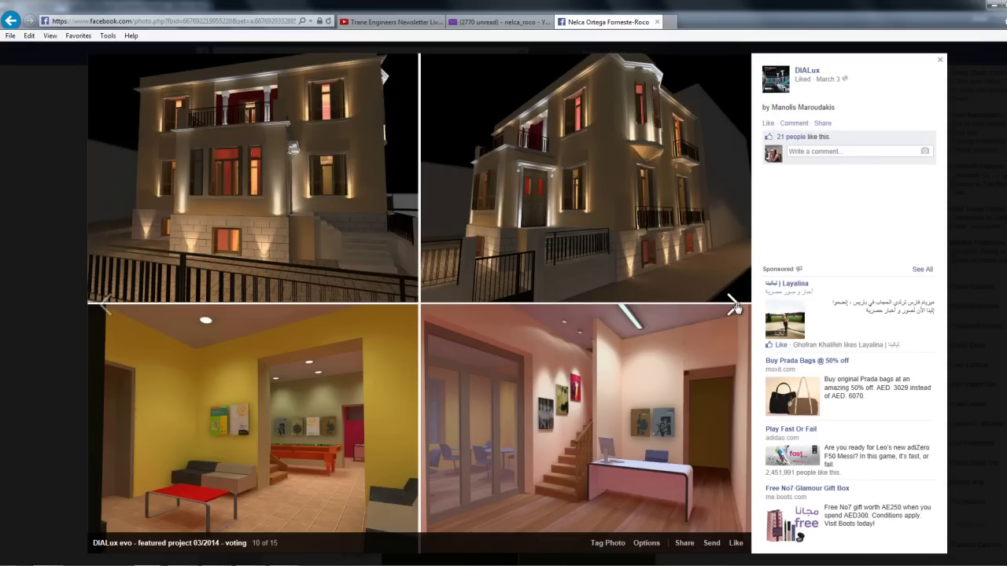
left_click(106, 307)
left_click(729, 316)
left_click(730, 314)
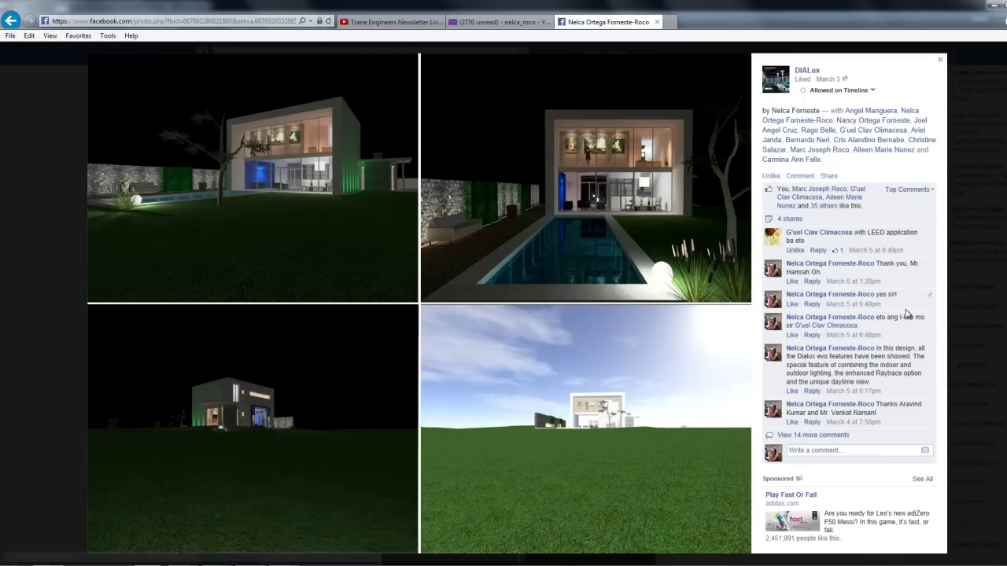
- Open DIALux's Facebook page and look through its timeline for the "DIALux evo - featured project 03/2014 - voting" post
left_click(807, 72)
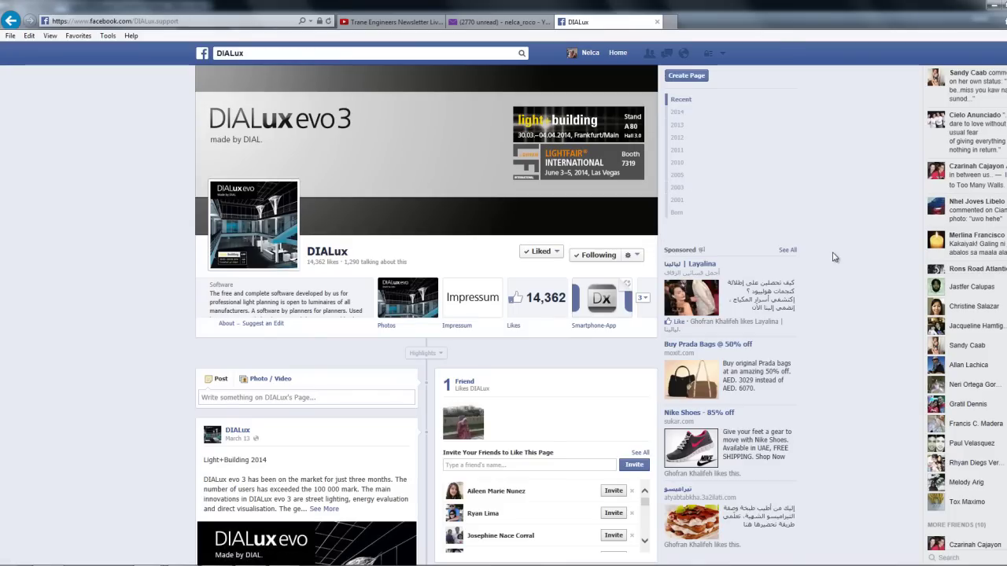
scroll(848, 240, "down", 10)
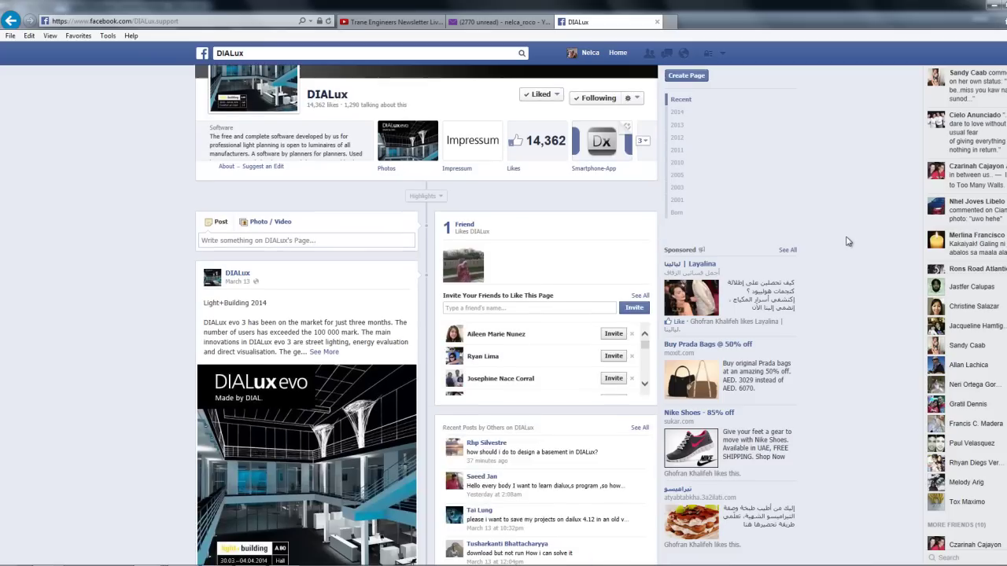
scroll(834, 246, "down", 2)
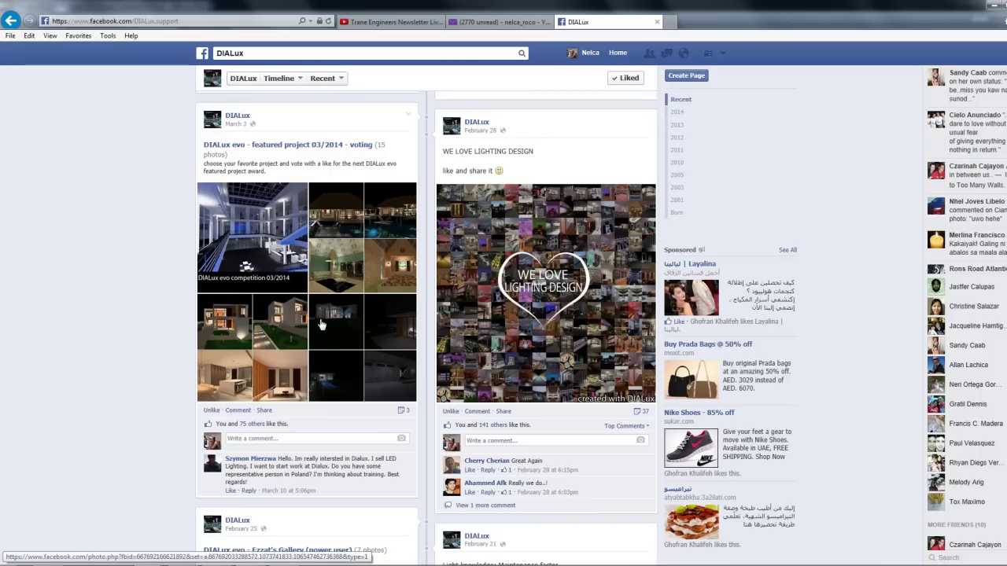
scroll(312, 326, "up", 10)
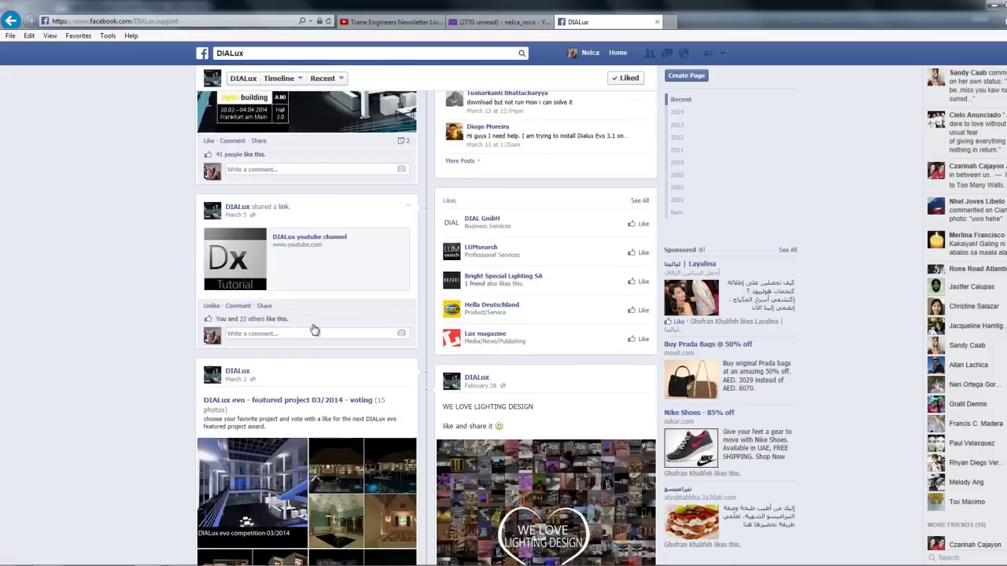